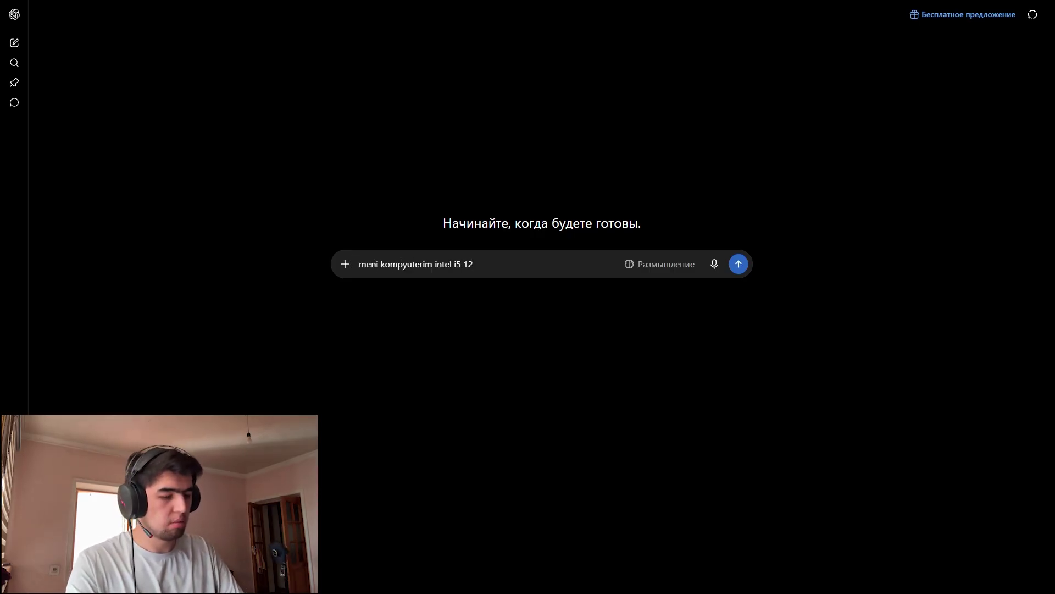
Continue the ChatGPT prompt with the PC specs so it reads "intel i5 12400f rtx 3060 va 32gb ga 1tb shu pc".
{"action": "type", "text": "i5 12400f r"}
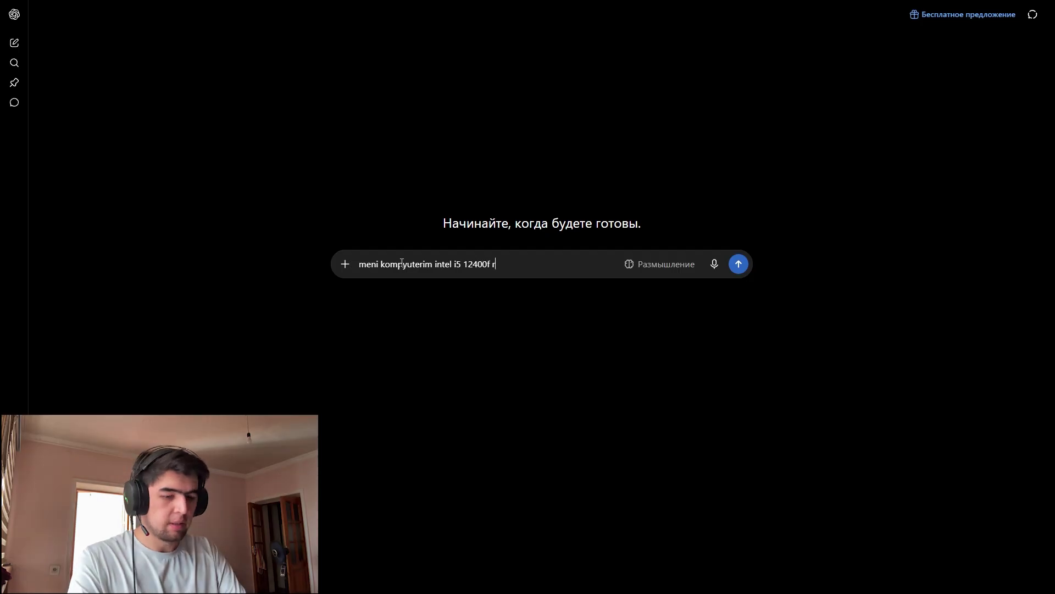
{"action": "type", "text": "tx 30"}
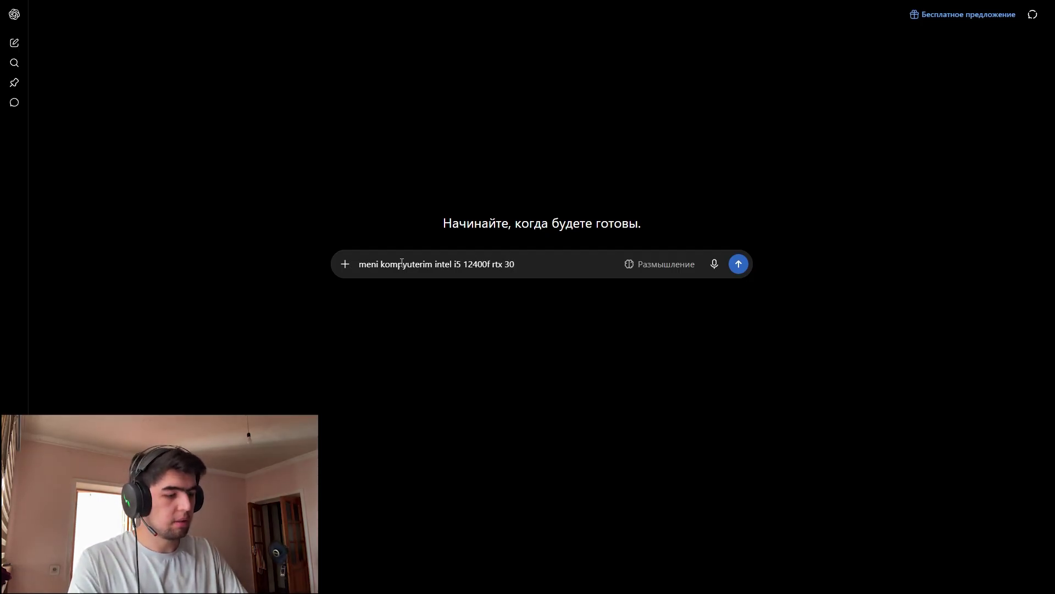
{"action": "type", "text": "60 va 32gb ga 1tb shu "}
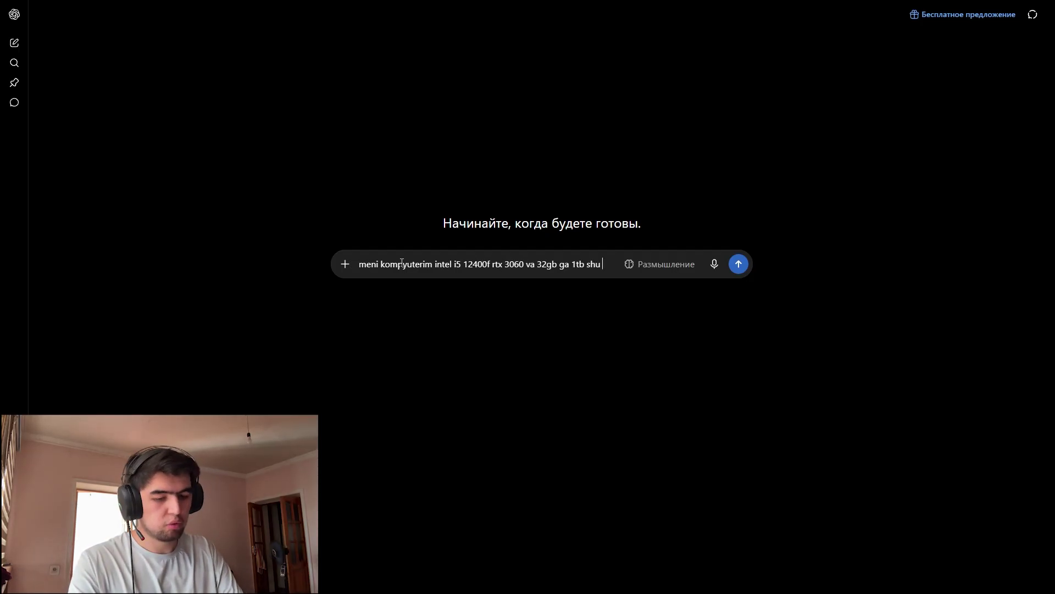
{"action": "type", "text": "pc "}
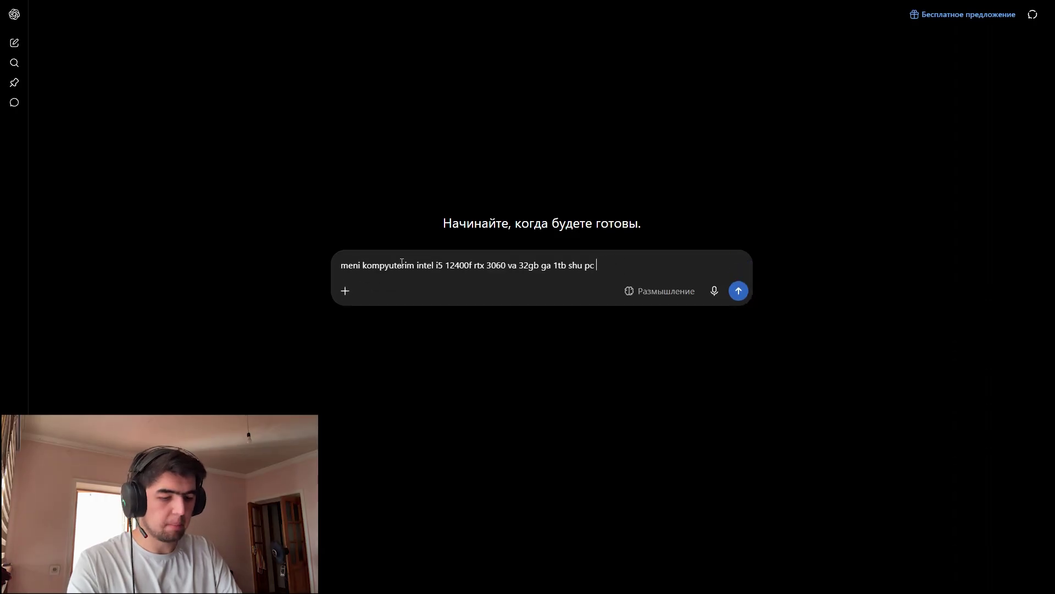
Add the OBS request "biln men strim qilmoqchim shunga menga eng optimal va fps tushgmaydigan setting qilber OBS uchun." to the prompt.
{"action": "type", "text": "biln men strim qilmoqchim "}
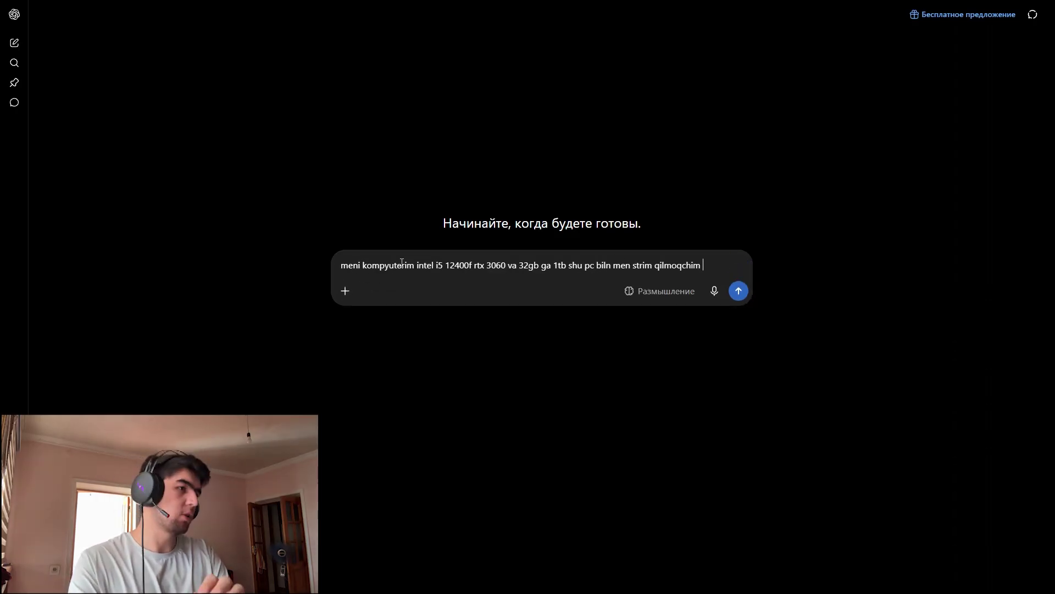
{"action": "type", "text": "shunga menga eng optimal "}
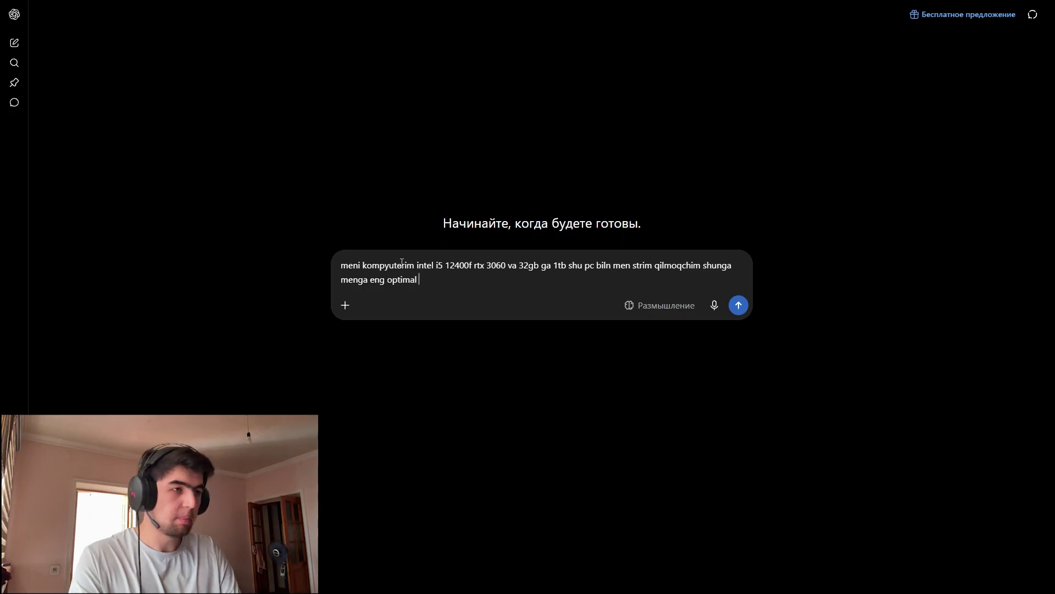
{"action": "type", "text": "va fps "}
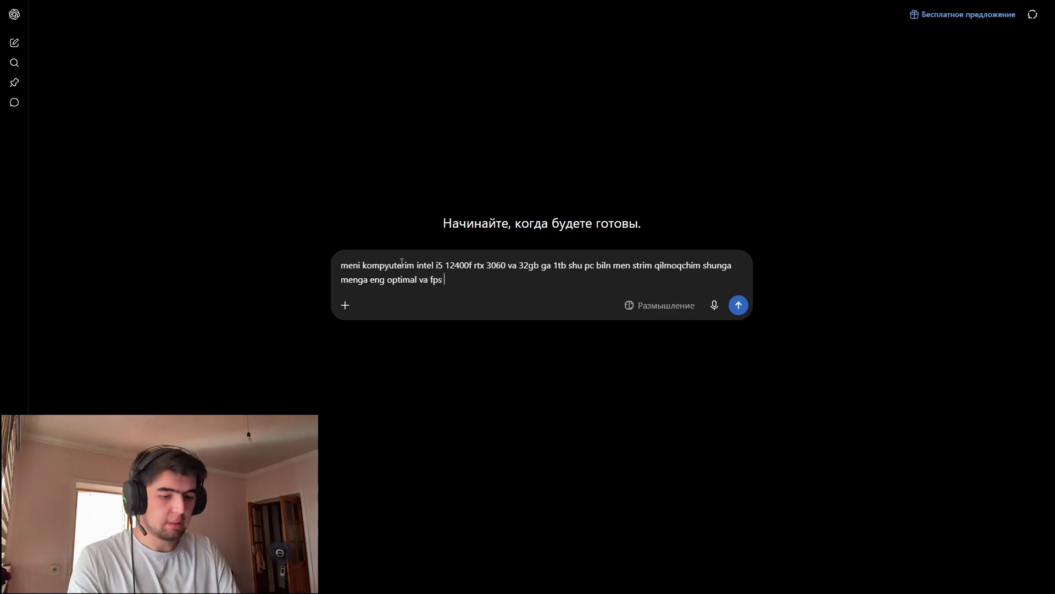
{"action": "type", "text": "tushgmaydigan setting qilber OBS "}
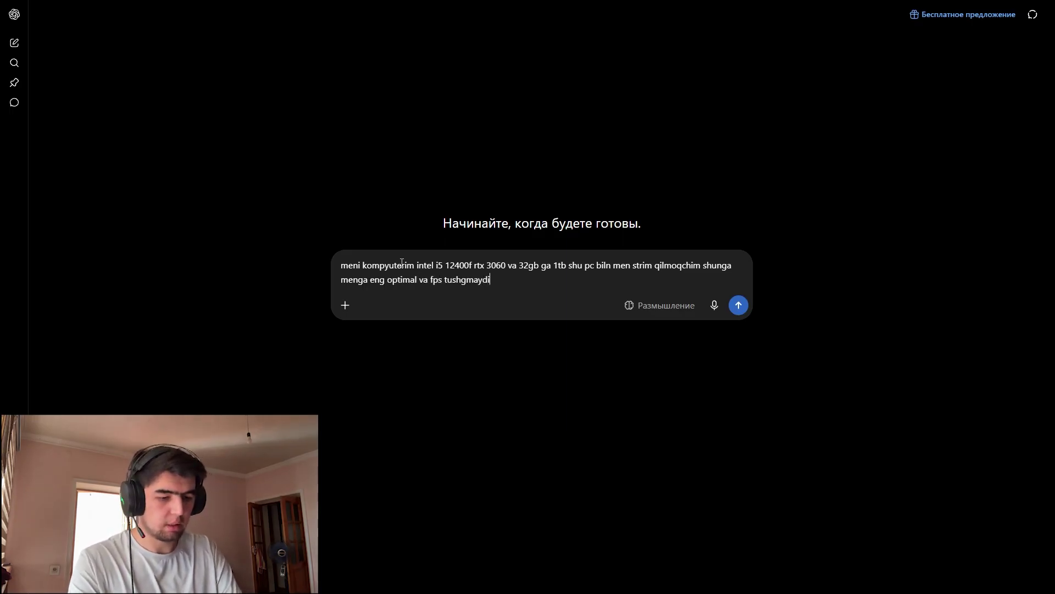
{"action": "type", "text": "uchun"}
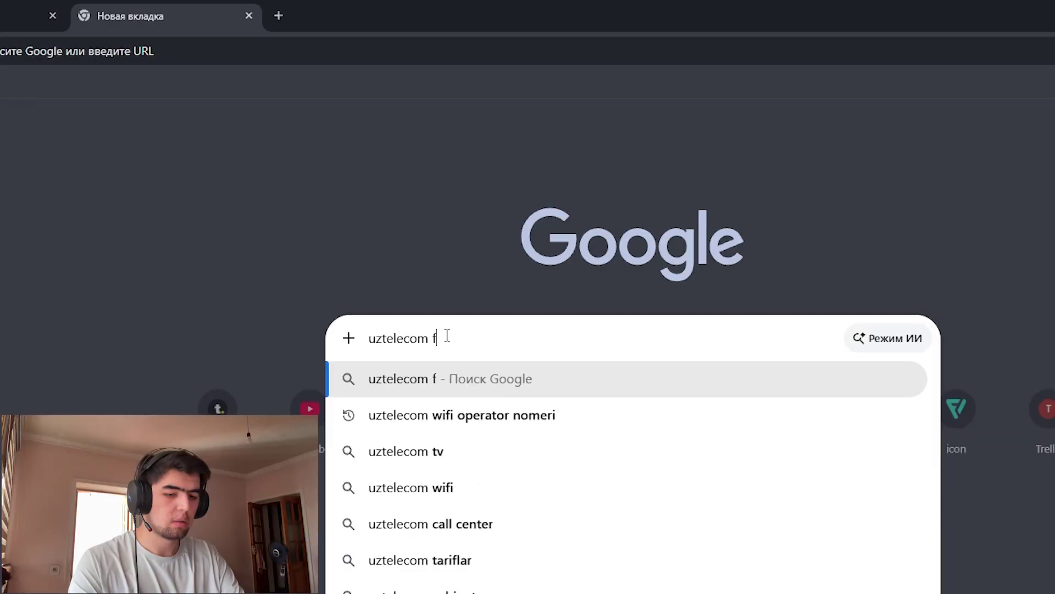
Search Google for "uztelecom fast speed" and run the UZTELECOM Speedtest in a separate tab.
{"action": "type", "text": "ast"}
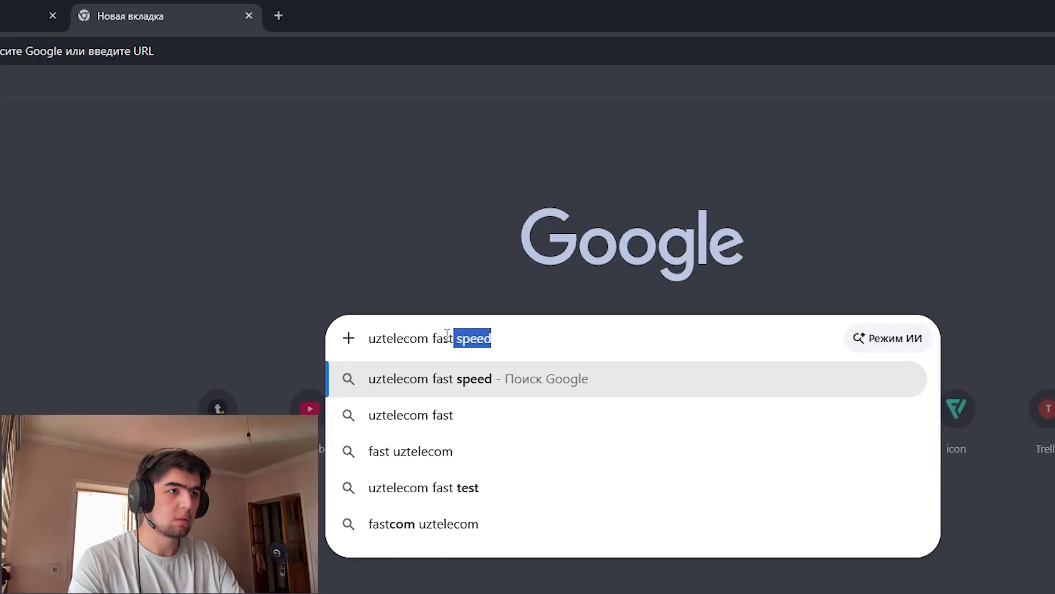
{"action": "key", "text": "Return"}
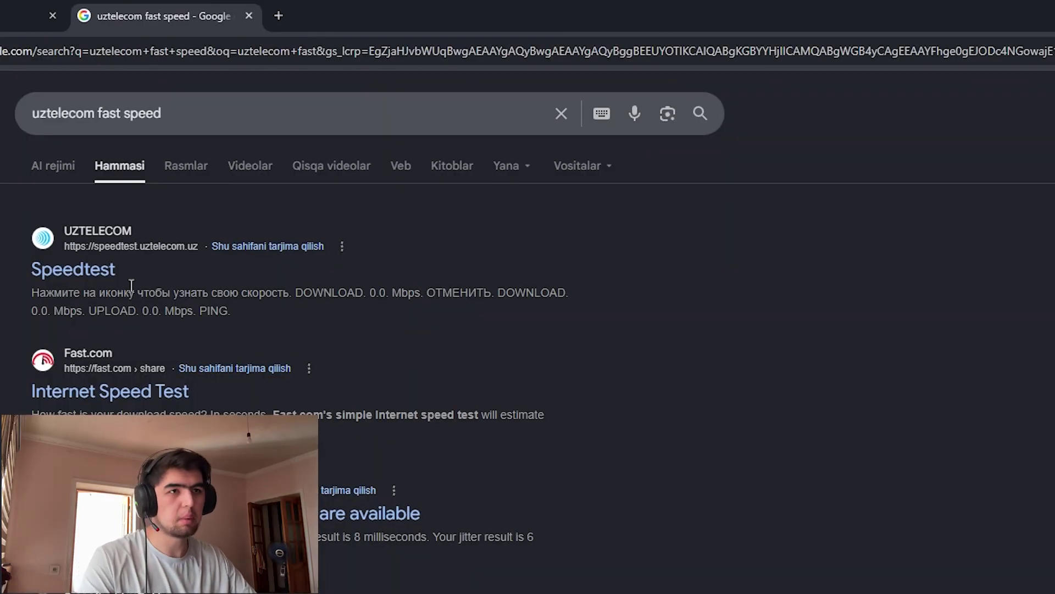
{"action": "middle_click", "coordinate": [73, 275]}
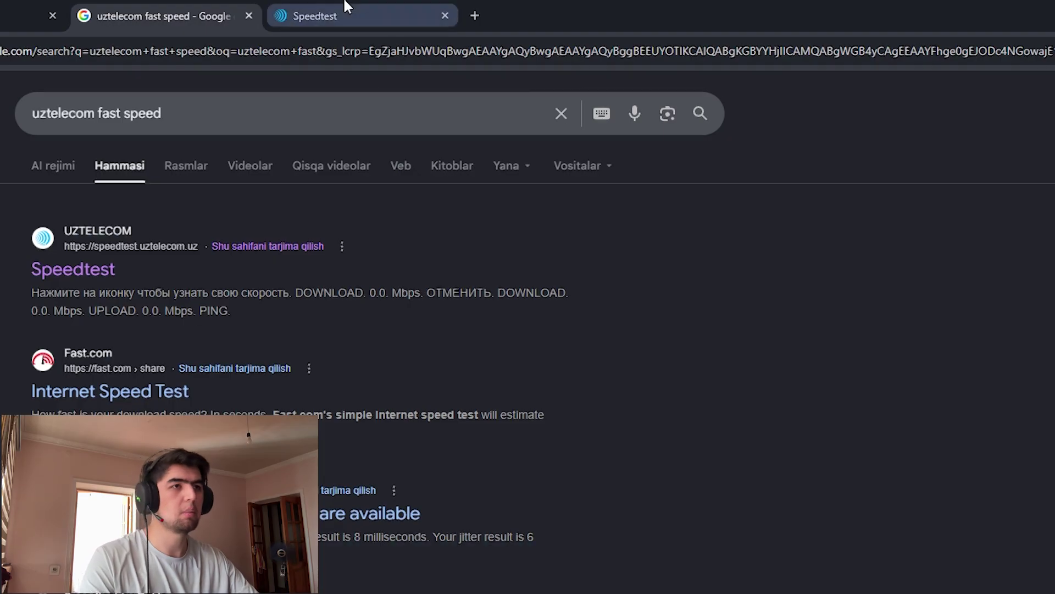
{"action": "left_click", "coordinate": [338, 14]}
{"action": "left_click", "coordinate": [631, 287]}
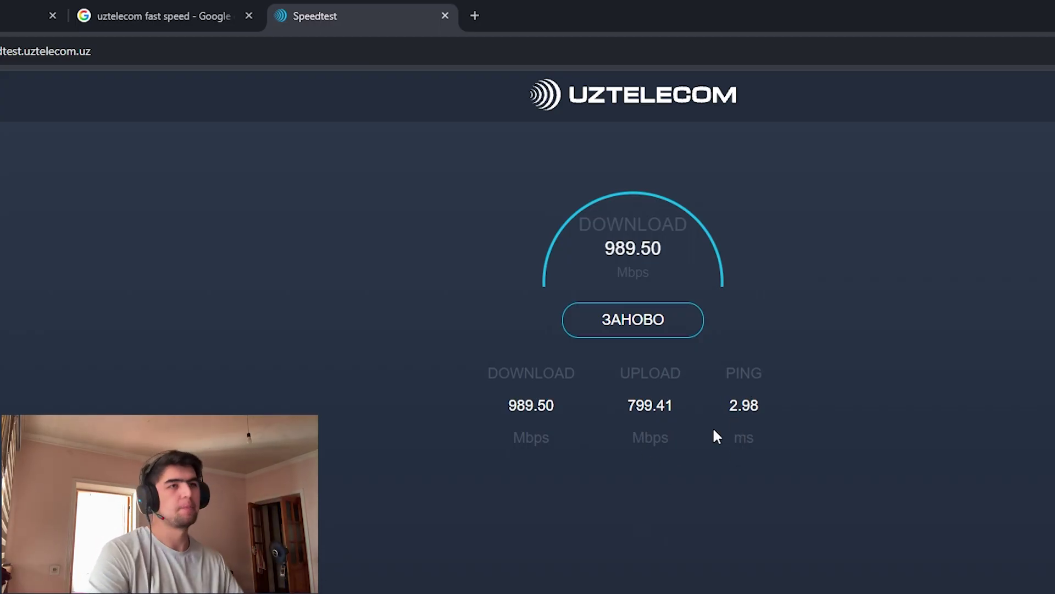
Capture a screenshot of the download, upload and ping results and paste it into the ChatGPT prompt.
{"action": "left_click", "coordinate": [30, 11]}
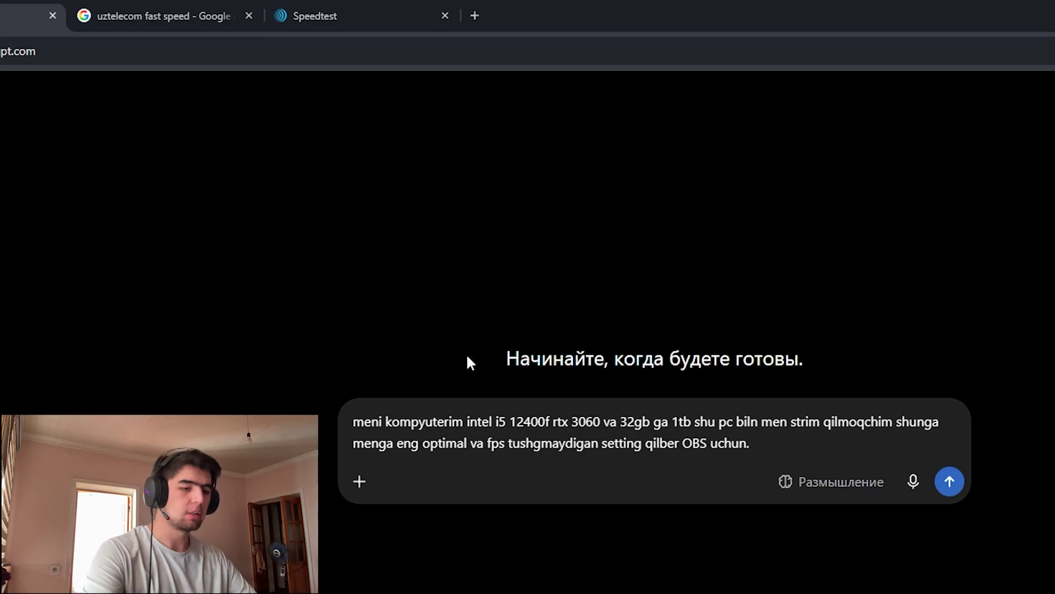
{"action": "left_click", "coordinate": [370, 8]}
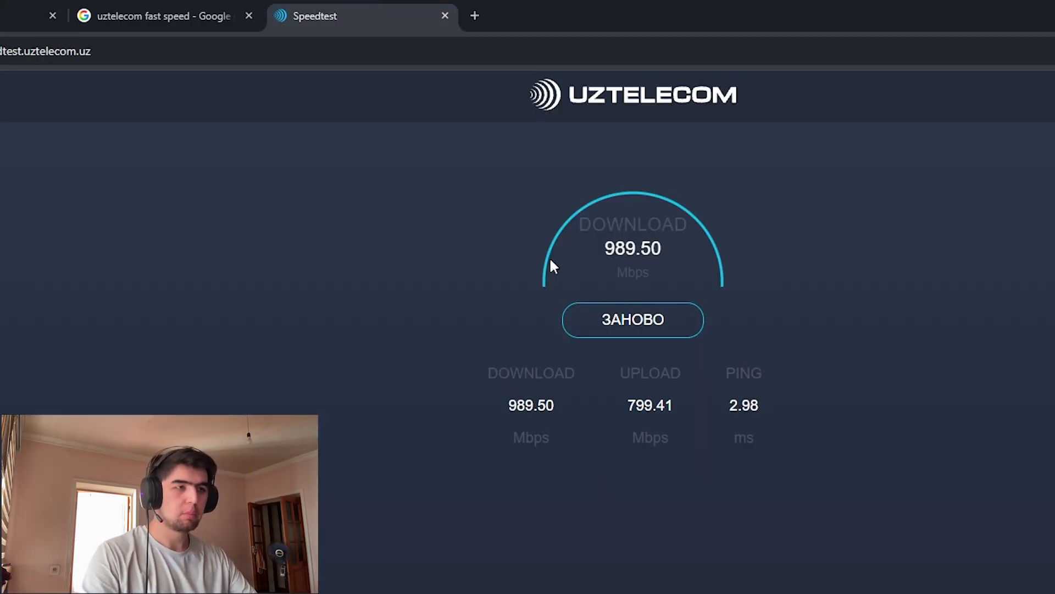
{"action": "key", "text": "super+shift+s"}
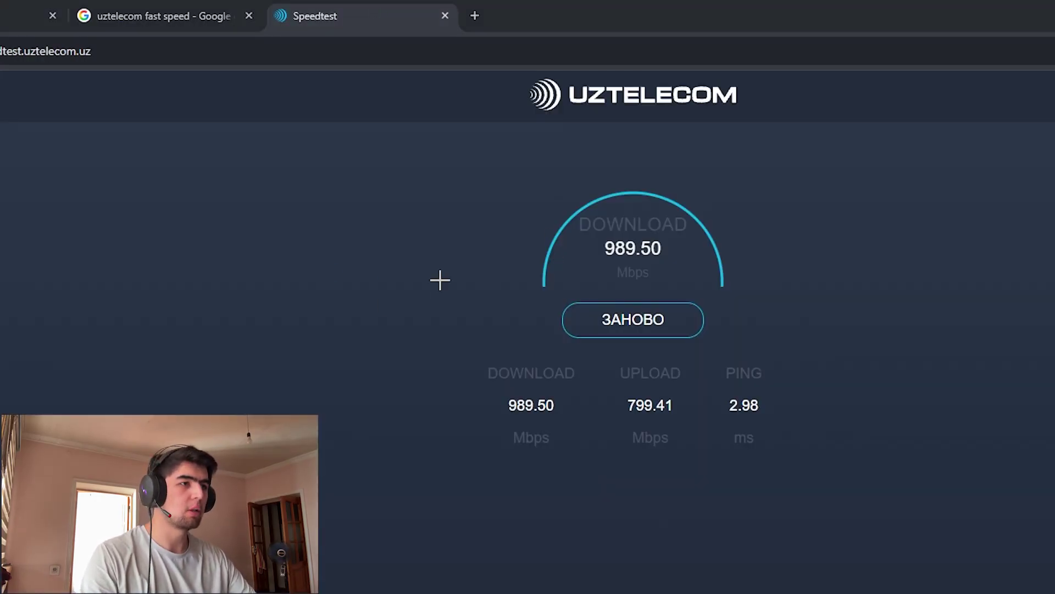
{"action": "left_click", "coordinate": [59, 8]}
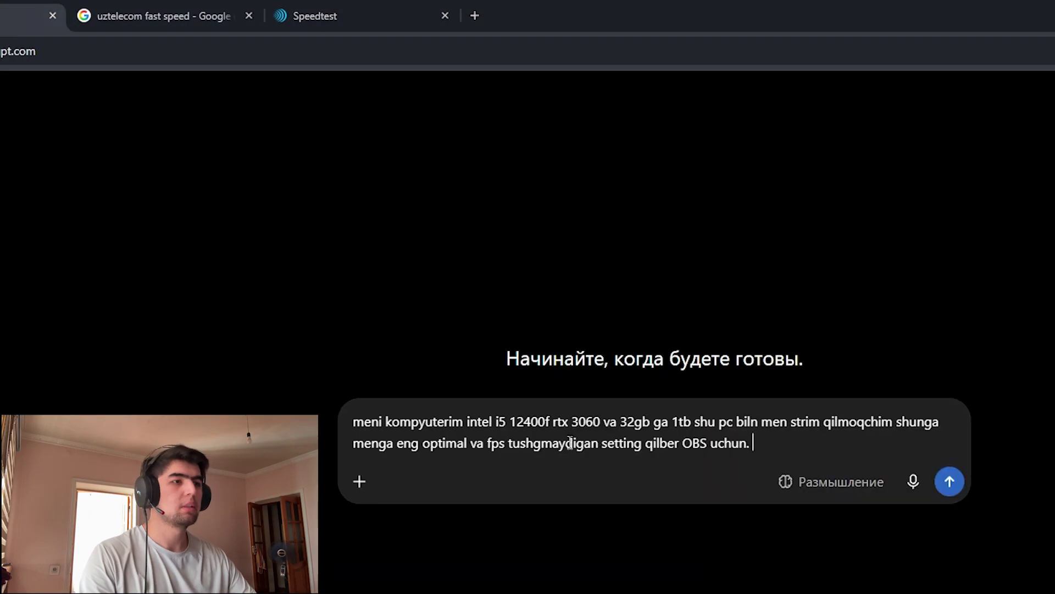
{"action": "key", "text": "ctrl+v"}
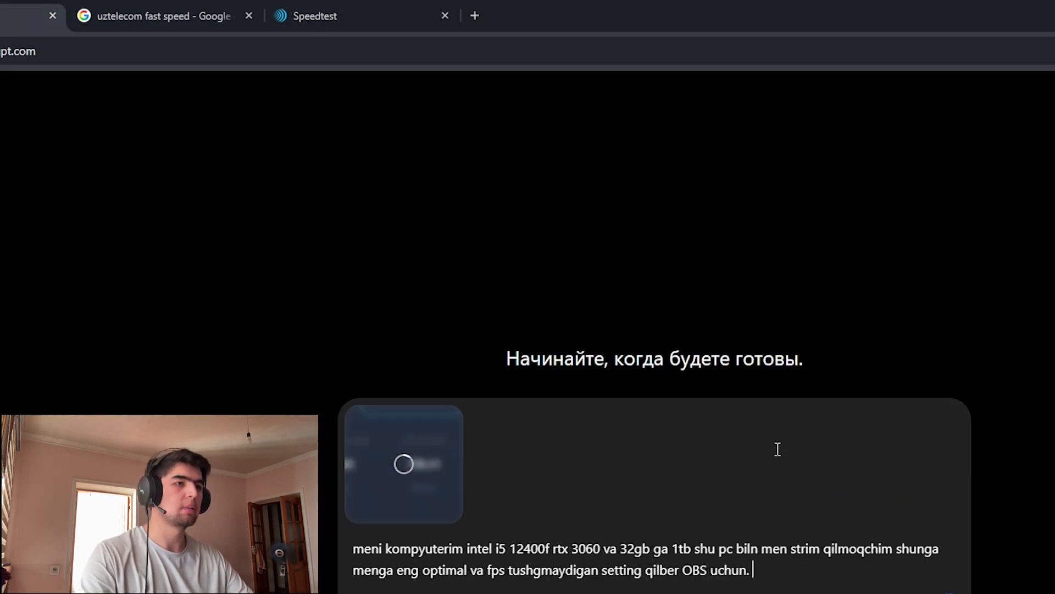
Add "rasmdagi esa bu meni internet tezligm. men youtubeda strim qilmoqchimna va CS2 fortnite kabi oyinlar oynayman," to the prompt.
{"action": "type", "text": "rasmdagi esa bu m"}
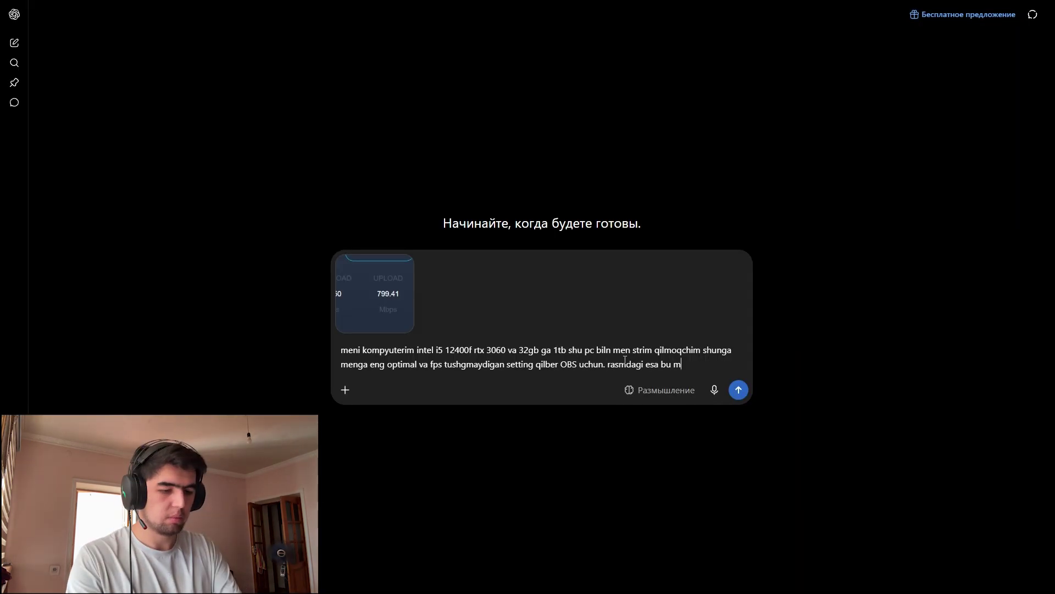
{"action": "type", "text": "eni internet tezligm."}
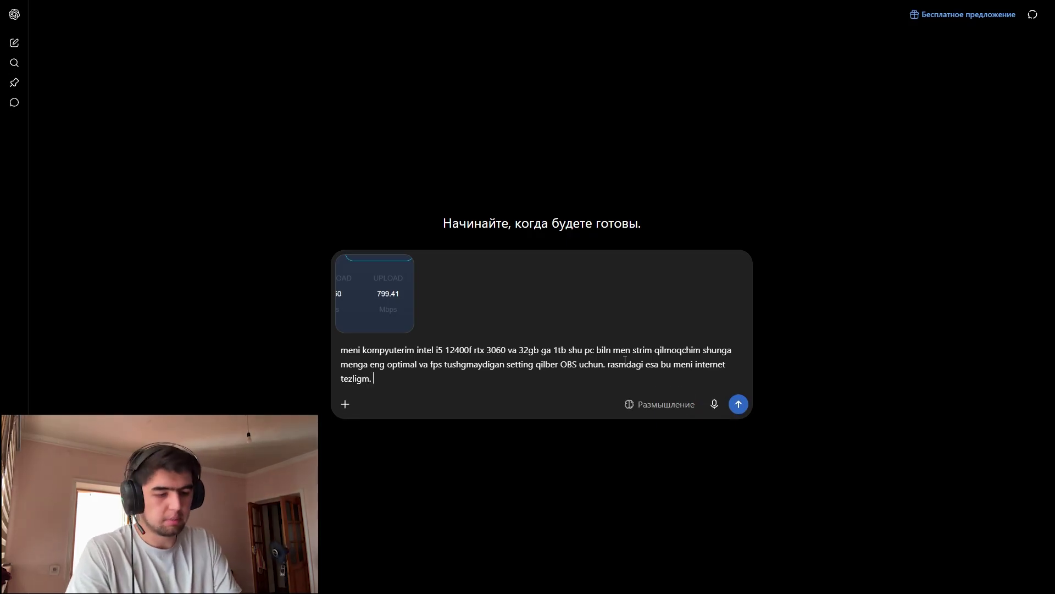
{"action": "type", "text": " men youtubeda strim qilmoqchimna va "}
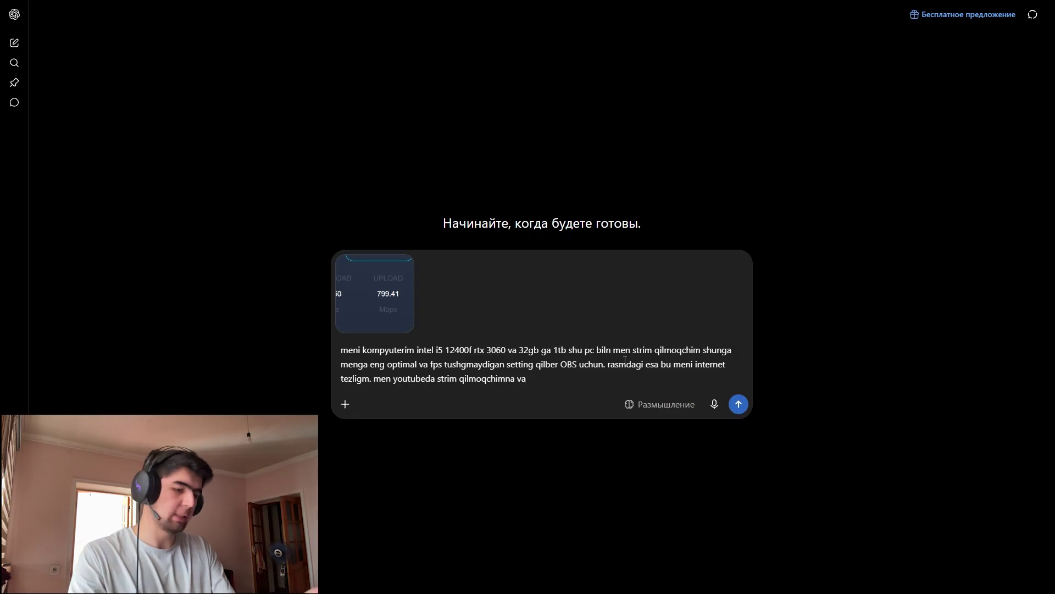
{"action": "type", "text": "CS"}
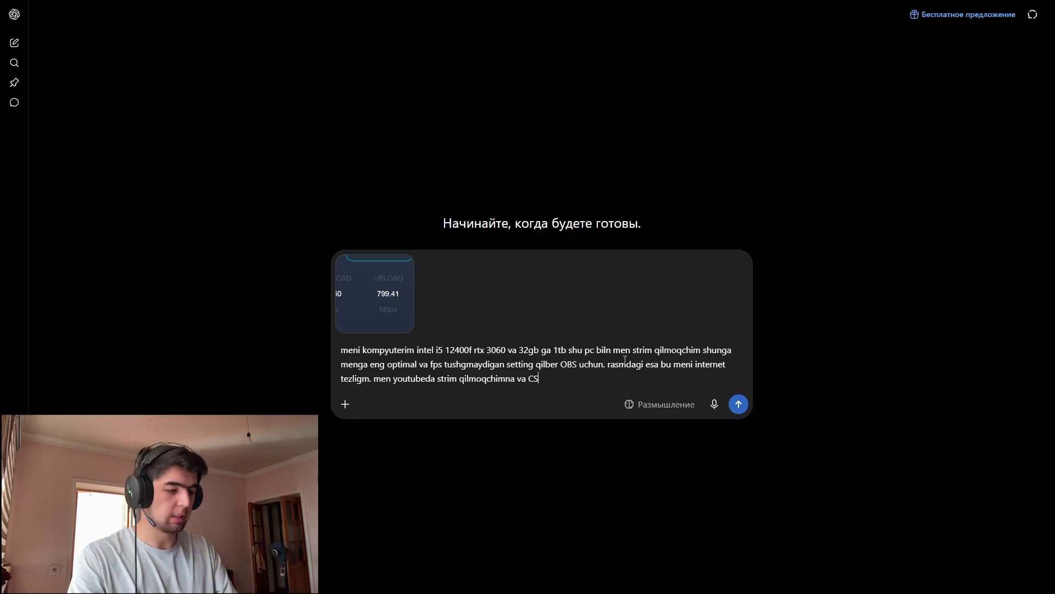
{"action": "type", "text": "23 fortnite kabi oyinlar"}
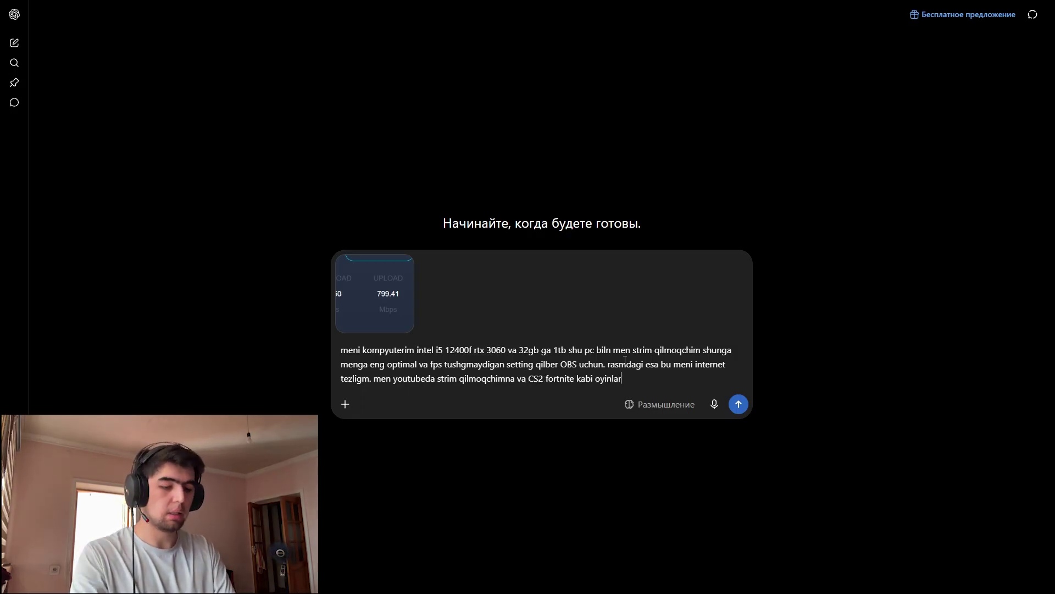
{"action": "type", "text": " oynayman,"}
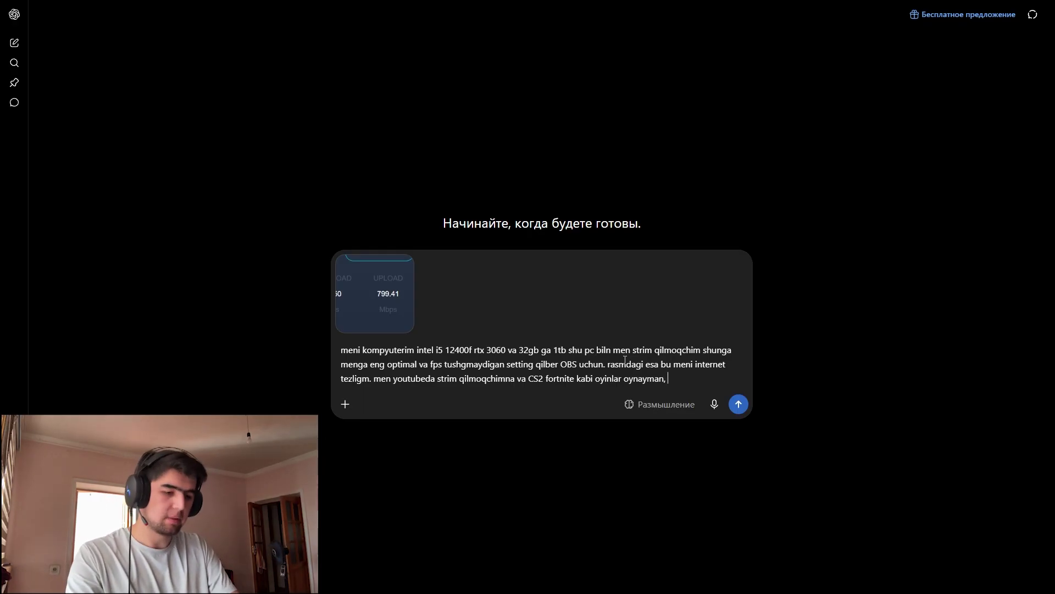
Finish the prompt with "lekin strim sifatsiz bo'lmasligi kerak." and send it with the attached image.
{"action": "type", "text": " lekin strim sifatsiz"}
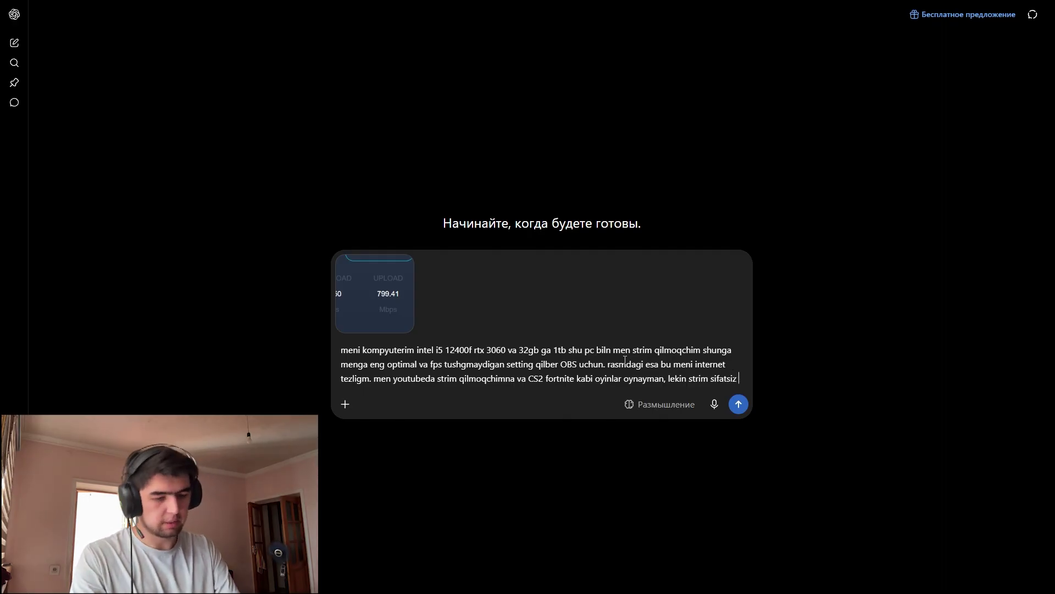
{"action": "type", "text": " bo'lmasligi kerak."}
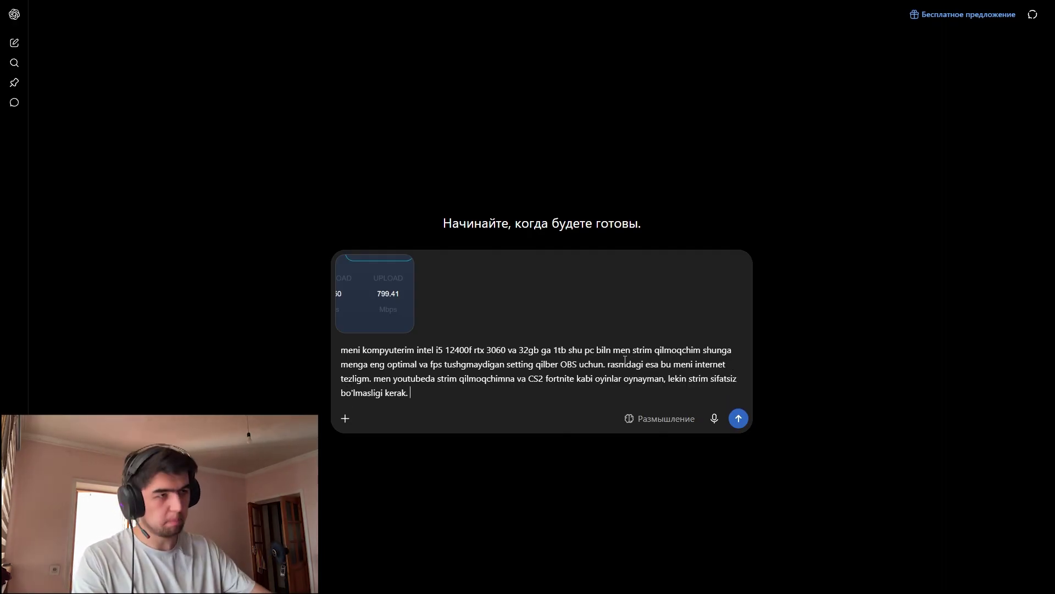
{"action": "key", "text": "Return"}
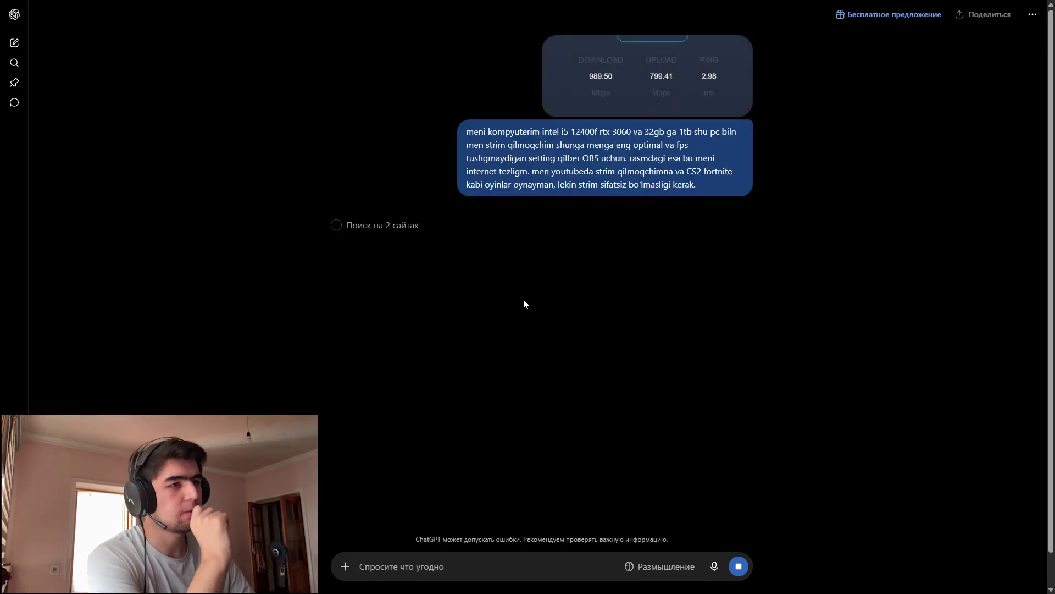
Read through the recommended OBS output, video, audio and advanced settings in ChatGPT's reply.
{"action": "scroll", "coordinate": [390, 362], "scroll_direction": "down", "scroll_amount": 2}
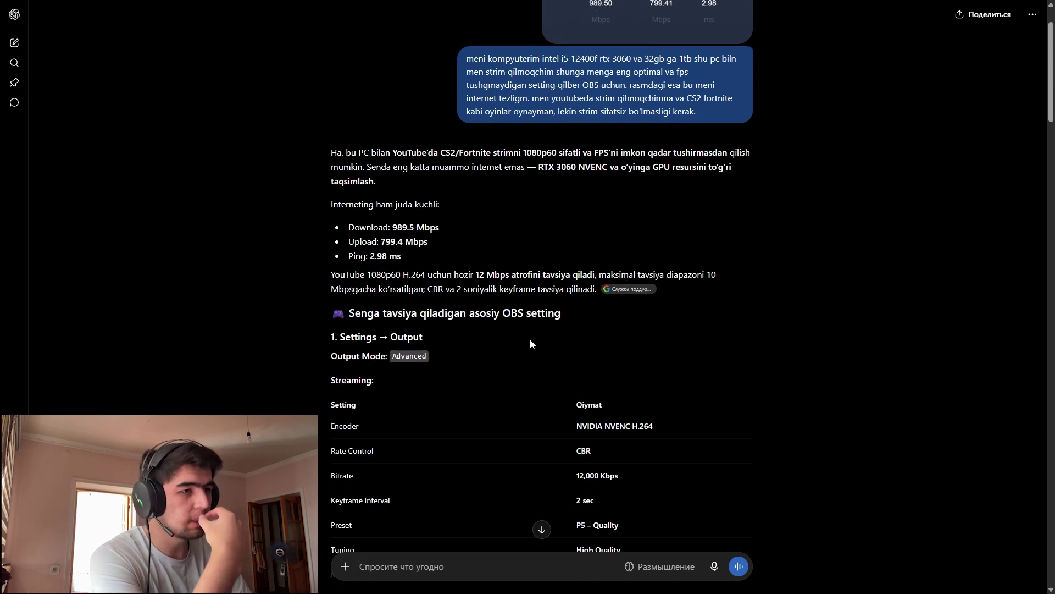
{"action": "scroll", "coordinate": [400, 337], "scroll_direction": "down", "scroll_amount": 2}
{"action": "scroll", "coordinate": [330, 291], "scroll_direction": "down", "scroll_amount": 15}
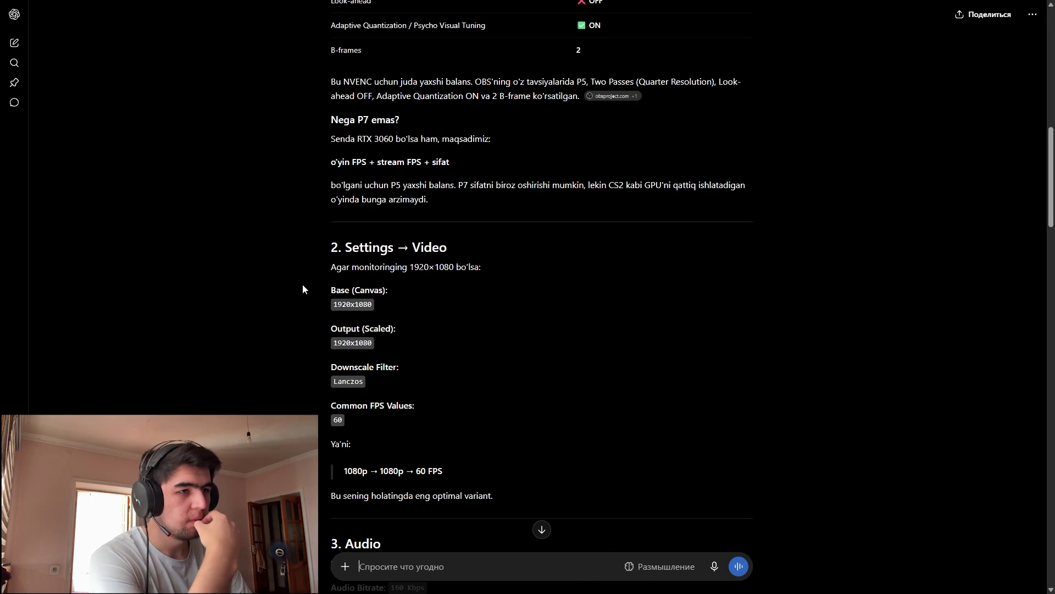
{"action": "scroll", "coordinate": [313, 283], "scroll_direction": "down", "scroll_amount": 15}
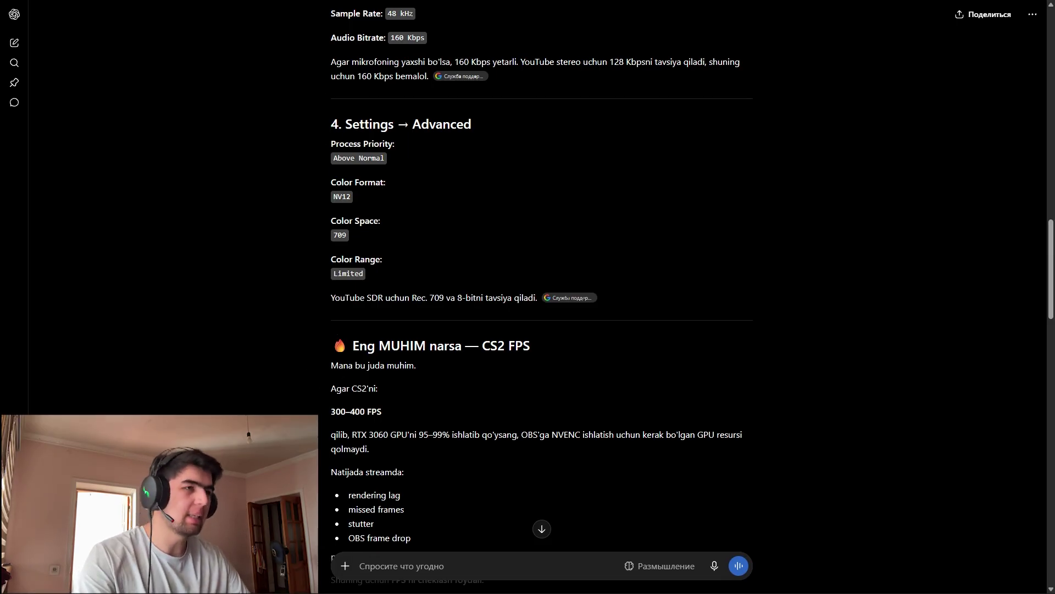
Switch to OBS, open its settings and capture a screenshot of the whole settings window.
{"action": "key", "text": "alt+Tab"}
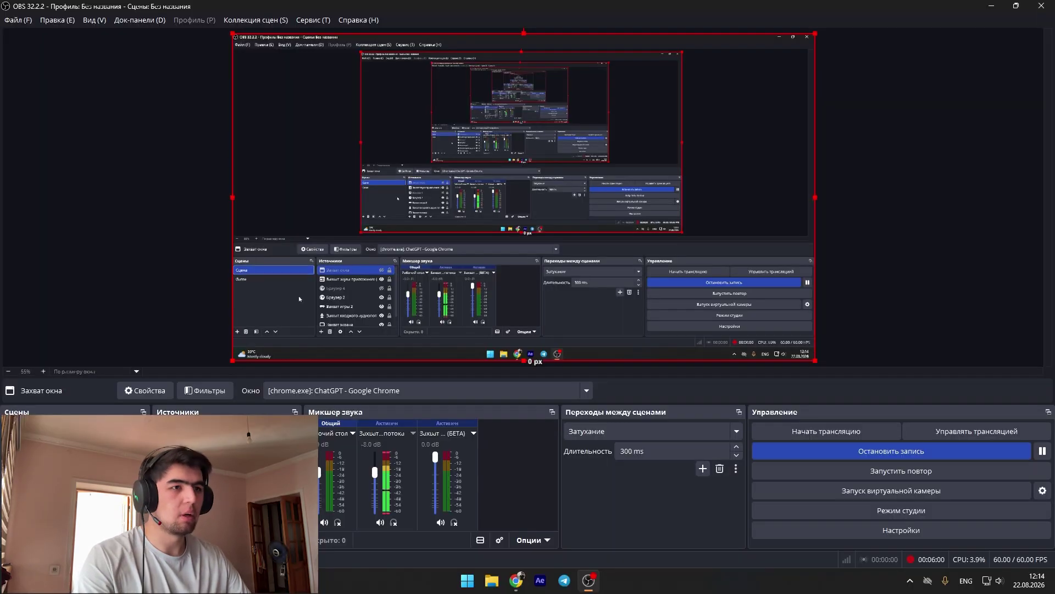
{"action": "left_click", "coordinate": [876, 528]}
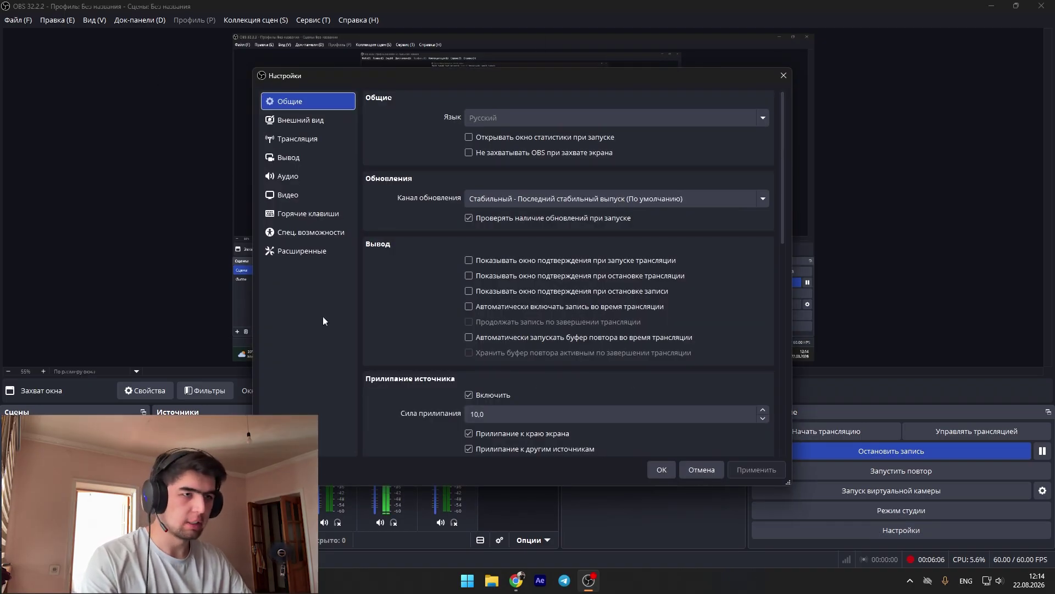
{"action": "key", "text": "super+shift+s"}
{"action": "left_click_drag", "start_coordinate": [251, 64], "coordinate": [793, 487]}
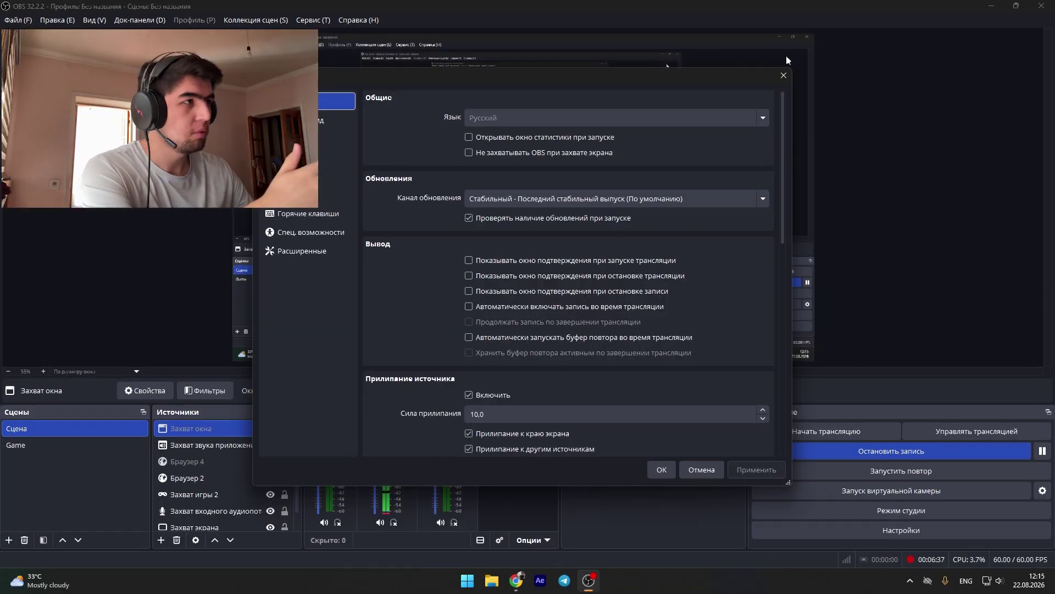
{"action": "left_click", "coordinate": [784, 75]}
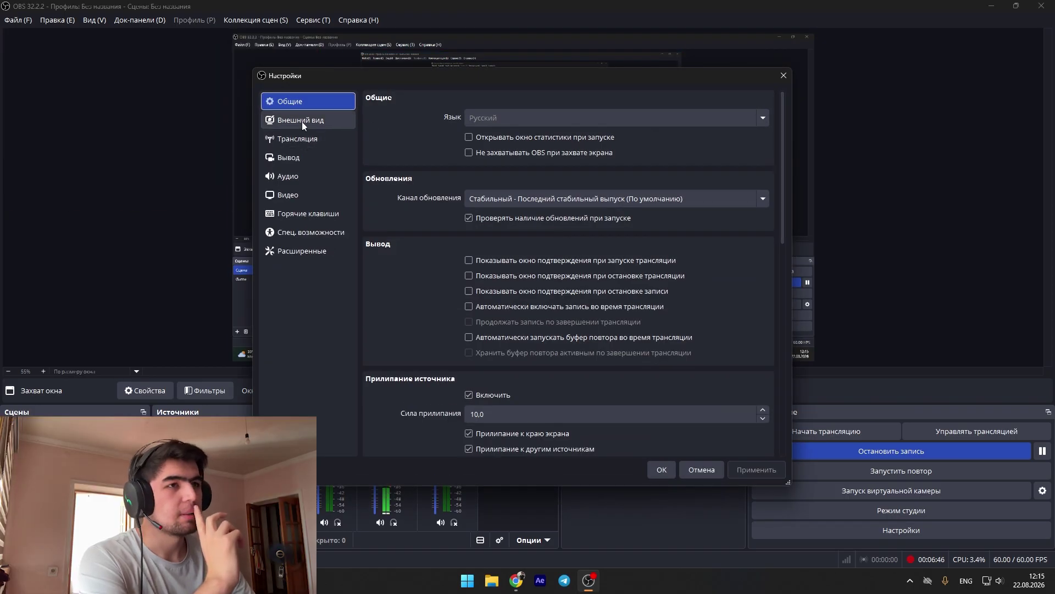
{"action": "left_click", "coordinate": [302, 120]}
{"action": "left_click", "coordinate": [299, 138]}
{"action": "left_click", "coordinate": [293, 103]}
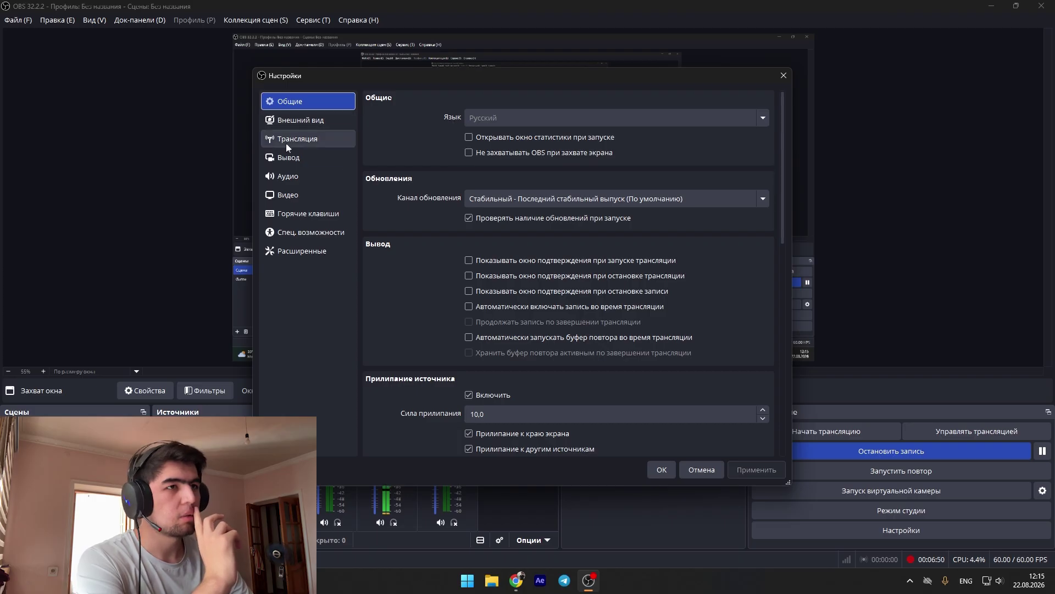
Look through the streaming, recording, audio and replay buffer pages of the OBS output settings.
{"action": "left_click", "coordinate": [299, 160]}
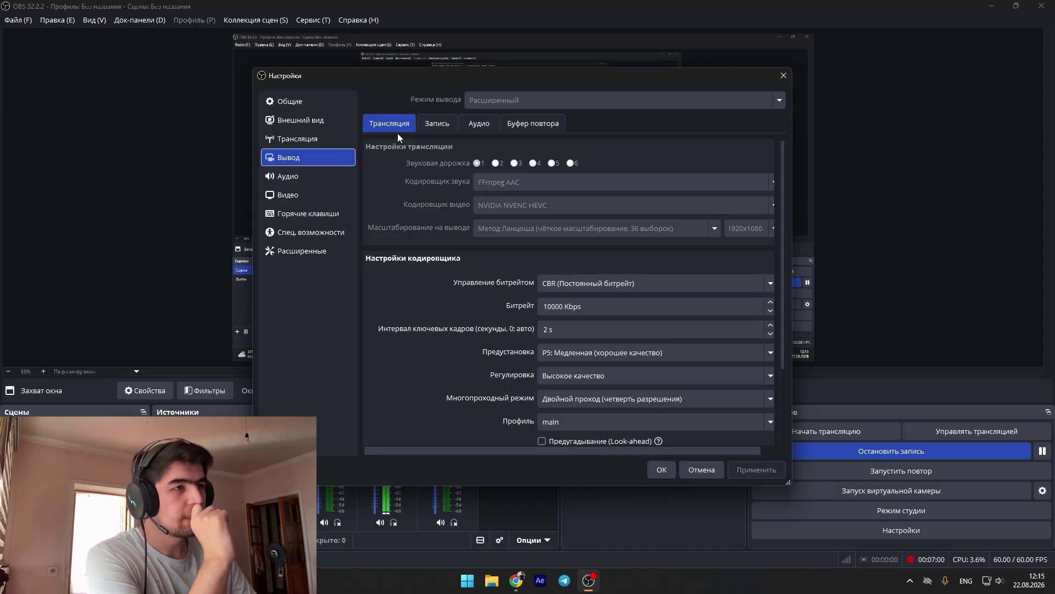
{"action": "left_click", "coordinate": [479, 124]}
{"action": "left_click", "coordinate": [437, 123]}
{"action": "left_click", "coordinate": [482, 126]}
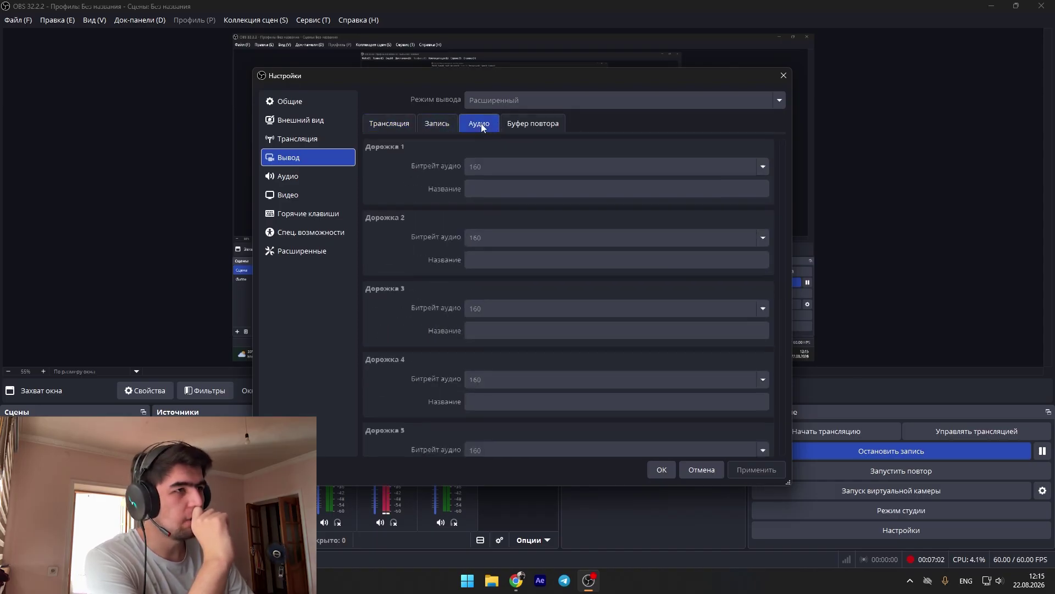
{"action": "left_click", "coordinate": [514, 122]}
{"action": "left_click", "coordinate": [430, 125]}
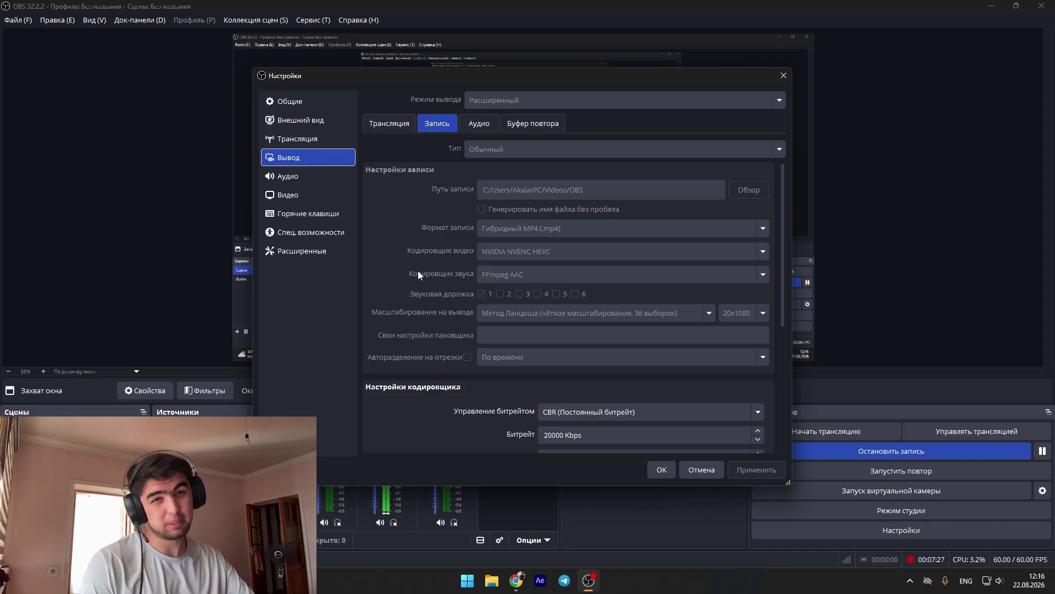
{"action": "left_click", "coordinate": [387, 127]}
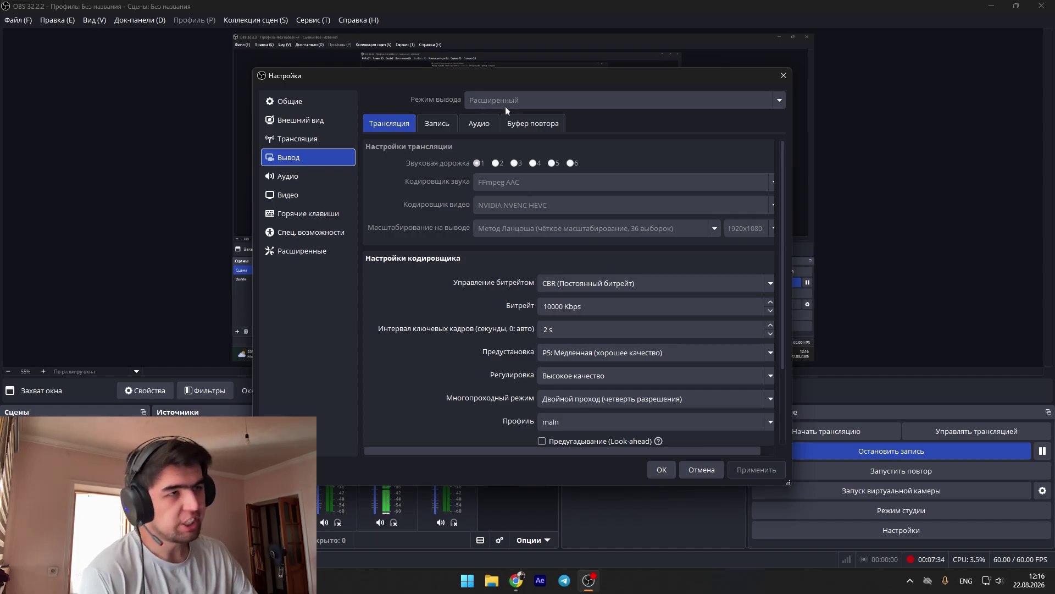
Switch to the ChatGPT conversation and send the follow-up "menda rusch inter face shunga moslab yozber".
{"action": "type", "text": "n"}
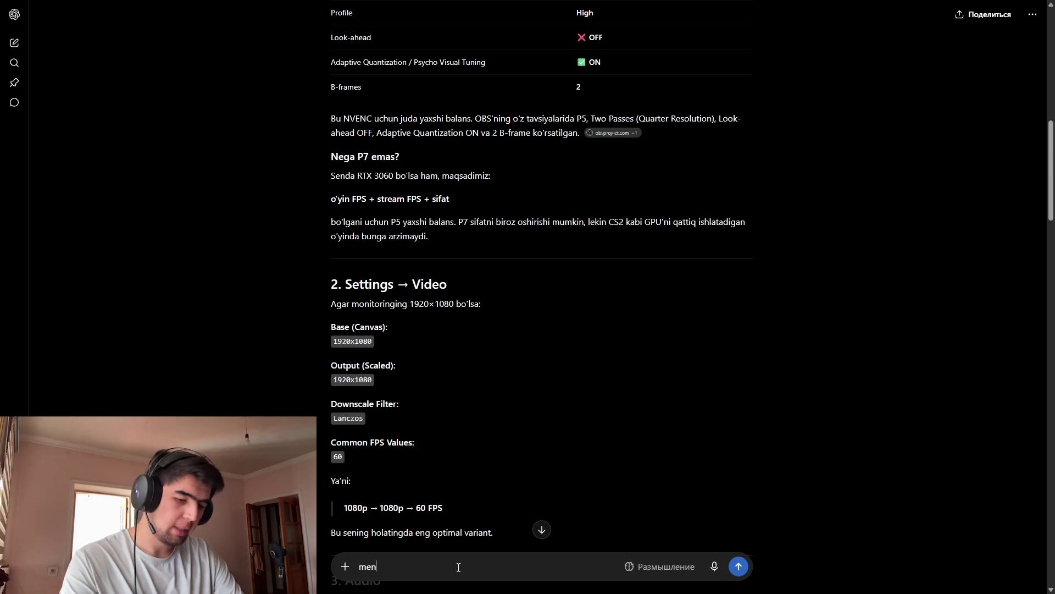
{"action": "type", "text": "da rusch inter face shunga moi"}
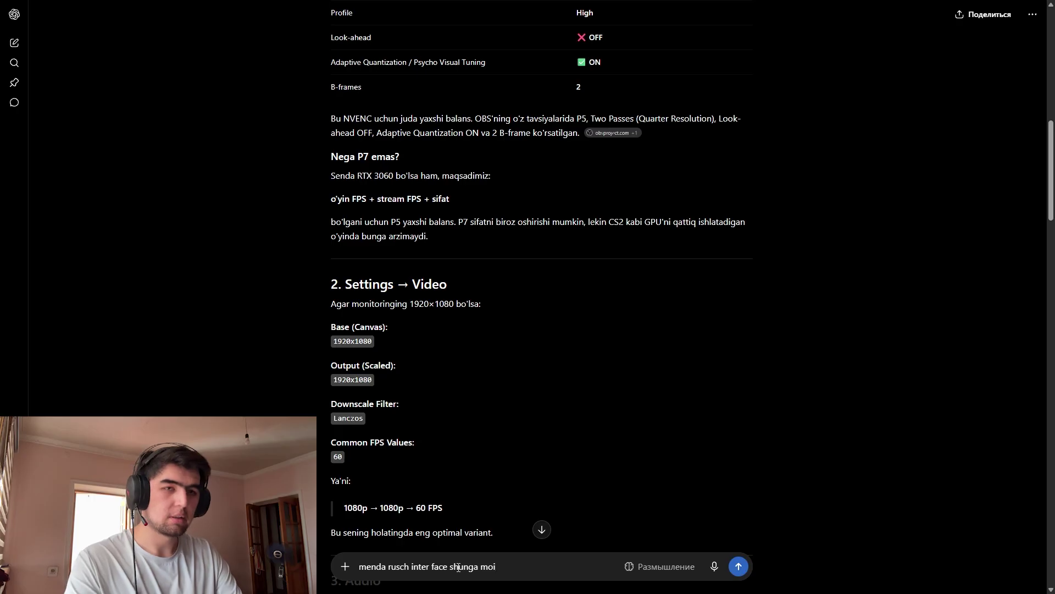
{"action": "key", "text": "BackSpace"}
{"action": "type", "text": "slab yozber"}
{"action": "key", "text": "Return"}
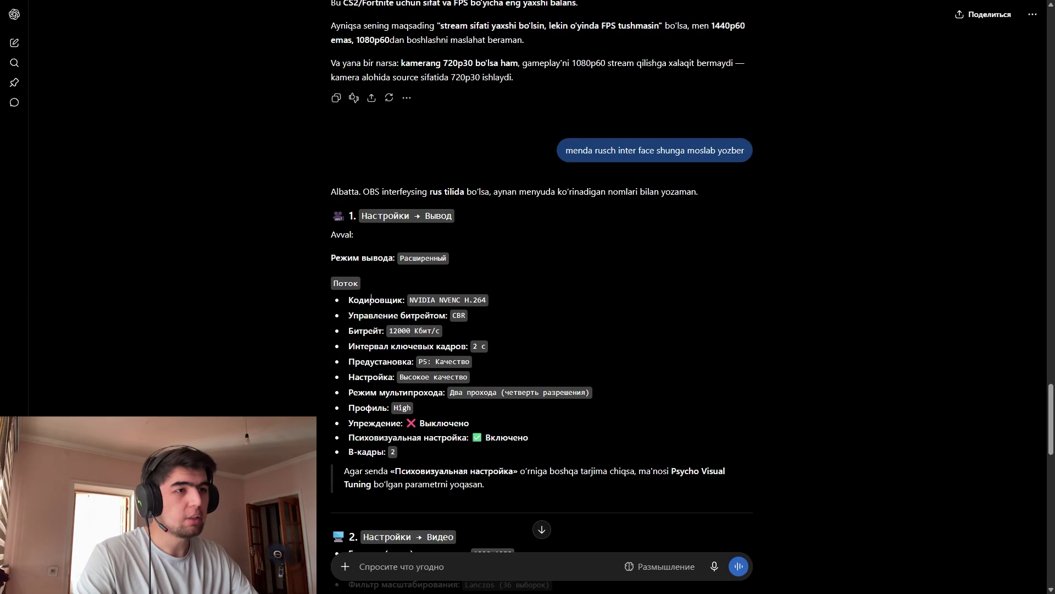
Compare the encoder, rate control, bitrate and keyframe interval in ChatGPT's Russian-language list with OBS's streaming output settings.
{"action": "key", "text": "alt+Tab"}
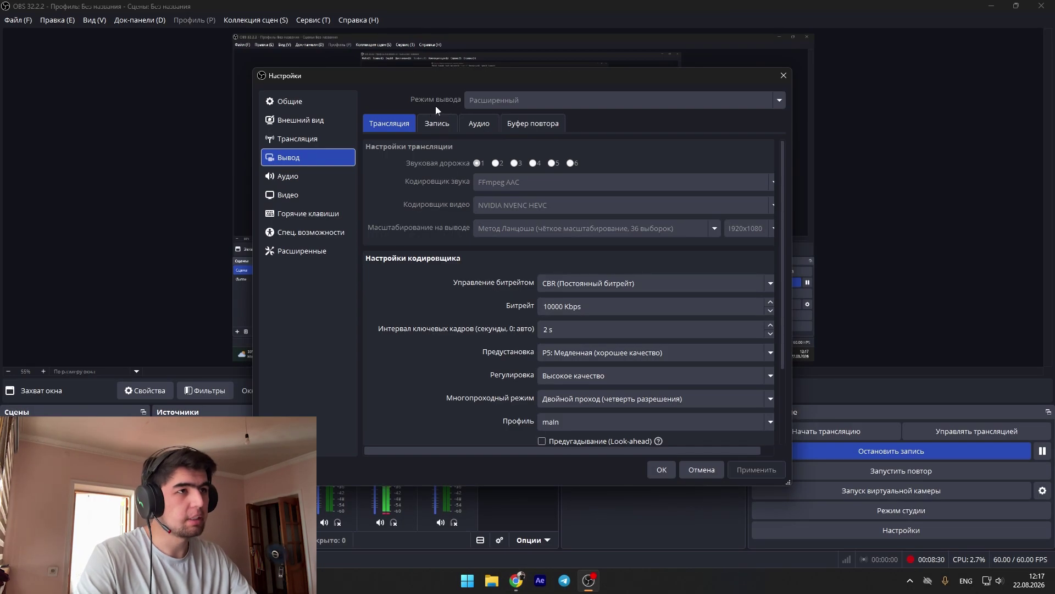
{"action": "key", "text": "alt+Tab"}
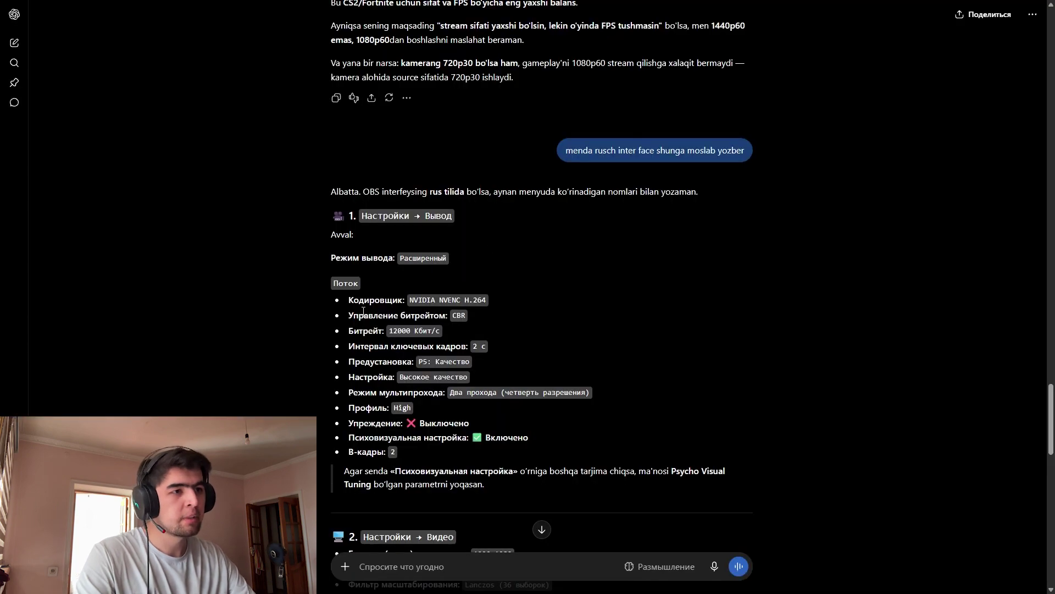
{"action": "key", "text": "alt+Tab"}
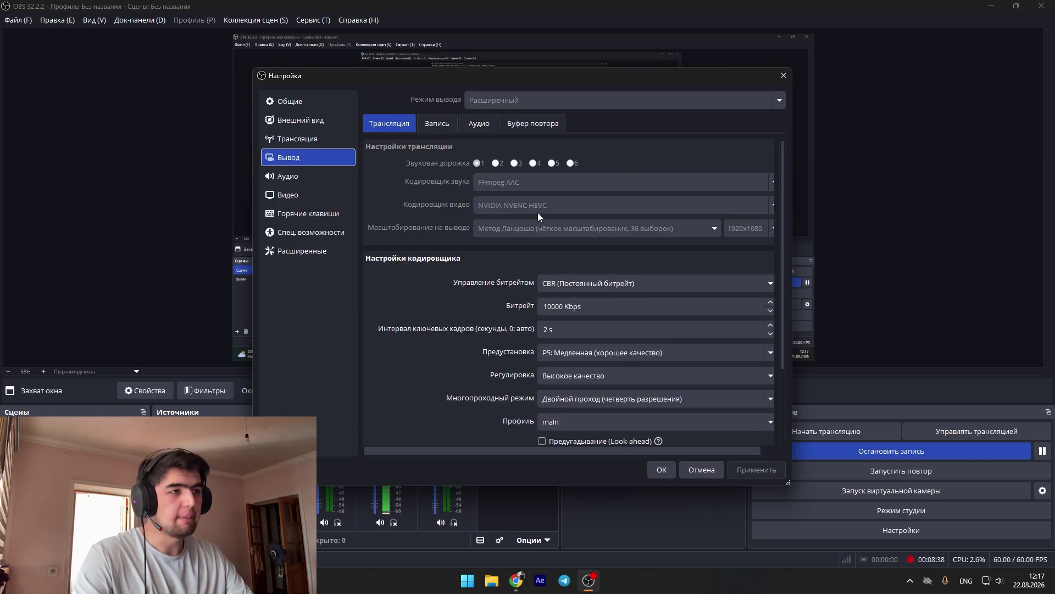
{"action": "key", "text": "alt+Tab"}
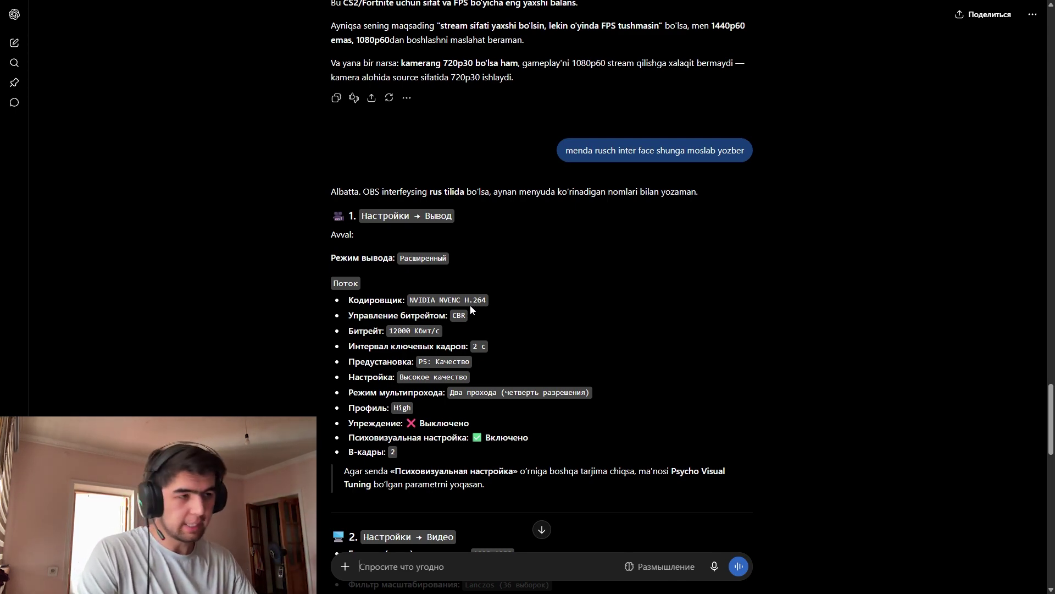
{"action": "key", "text": "alt+Tab"}
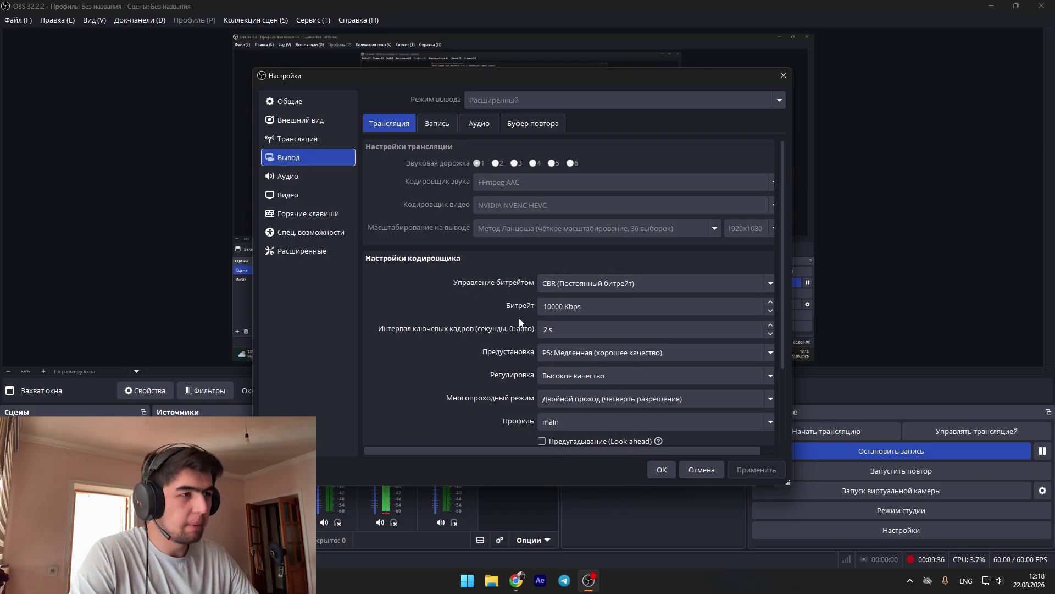
{"action": "key", "text": "alt+Tab"}
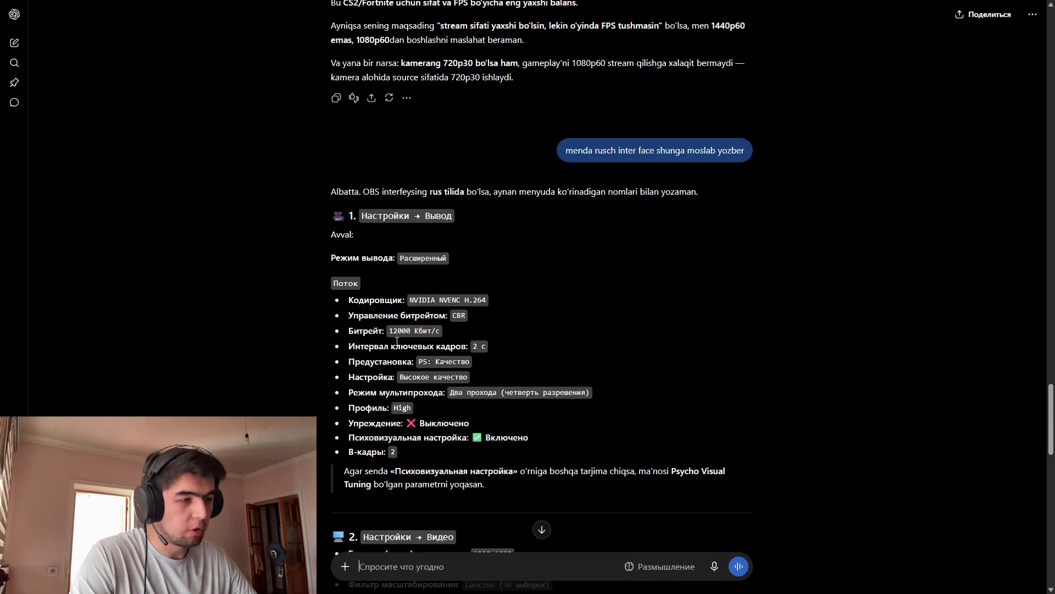
{"action": "key", "text": "alt+Tab"}
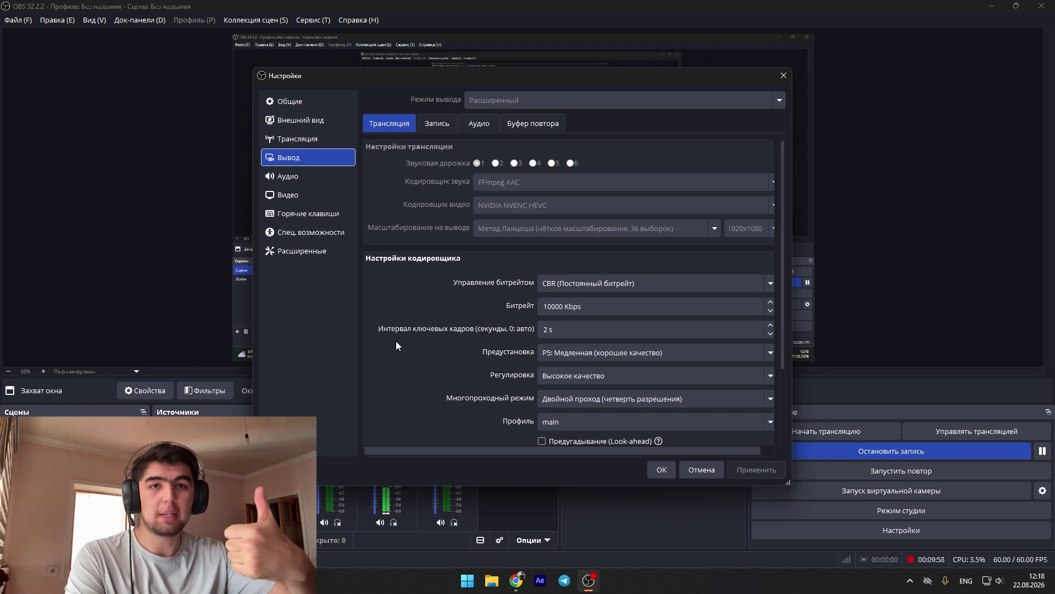
{"action": "key", "text": "alt+Tab"}
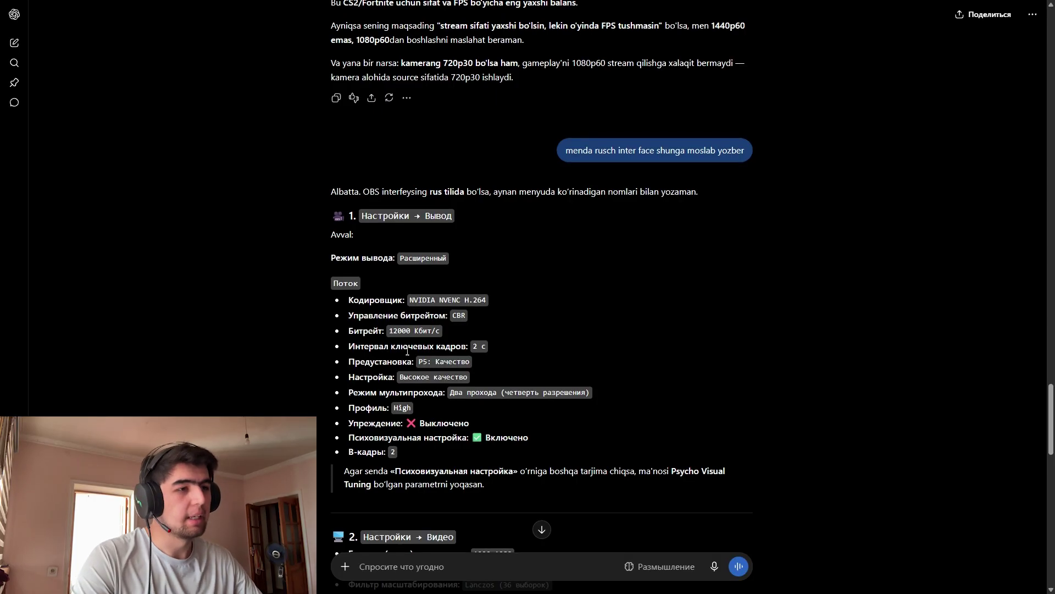
{"action": "key", "text": "alt+Tab"}
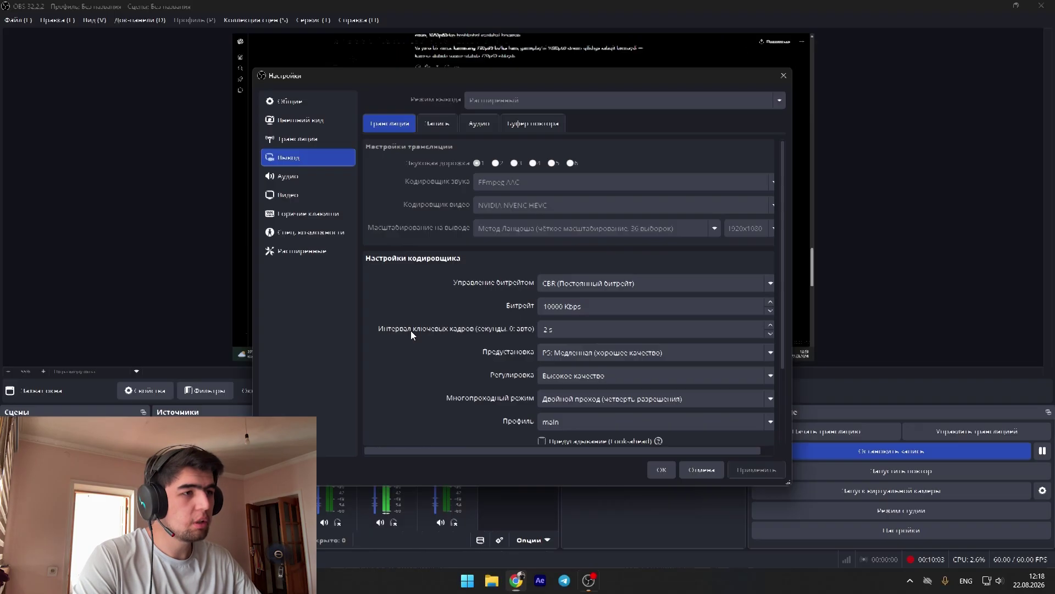
{"action": "key", "text": "alt+Tab"}
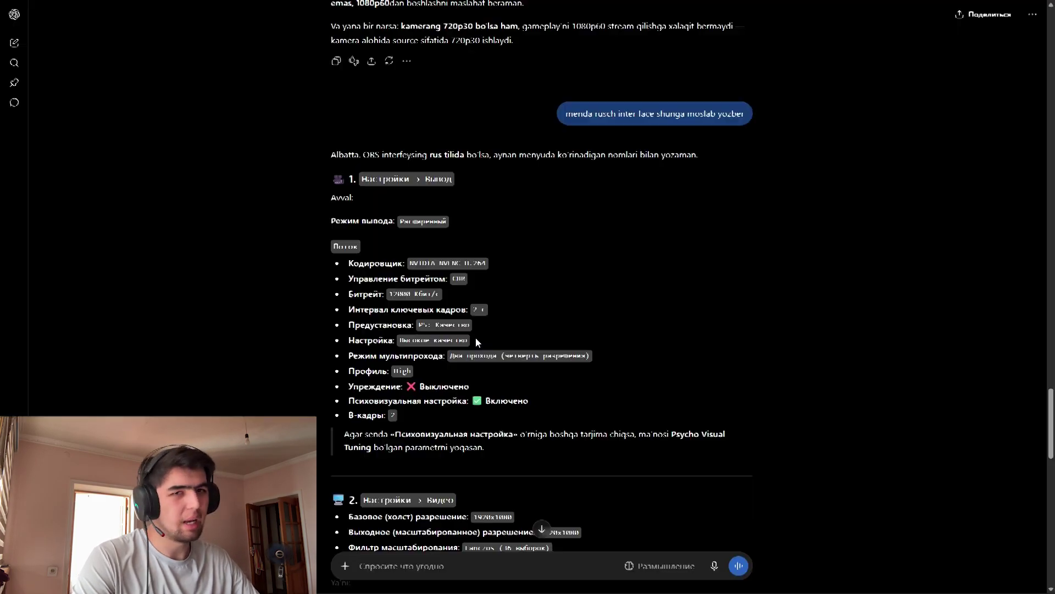
{"action": "left_click_drag", "start_coordinate": [350, 329], "coordinate": [411, 327]}
{"action": "key", "text": "alt+Tab"}
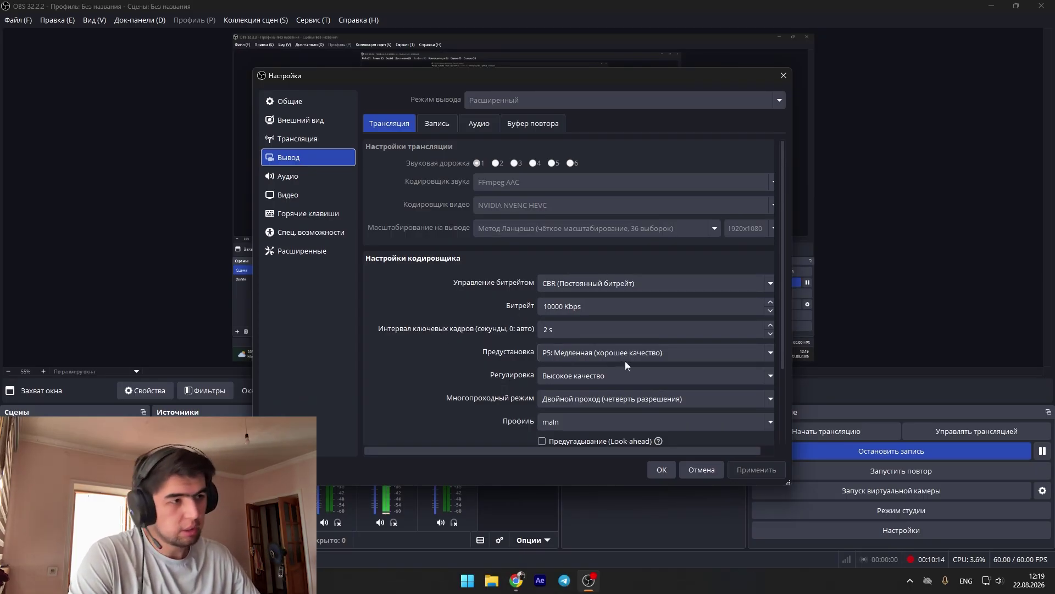
Compare the recommended preset, tuning, multipass mode, profile, look-ahead and B-frames with the encoder settings in OBS.
{"action": "scroll", "coordinate": [513, 338], "scroll_direction": "down", "scroll_amount": 2}
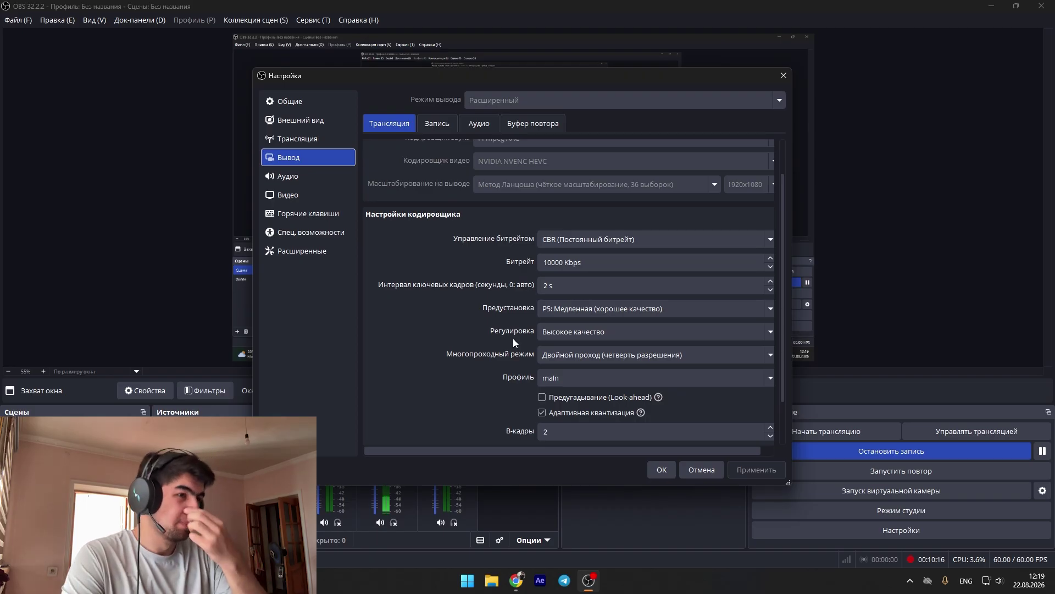
{"action": "key", "text": "alt+Tab"}
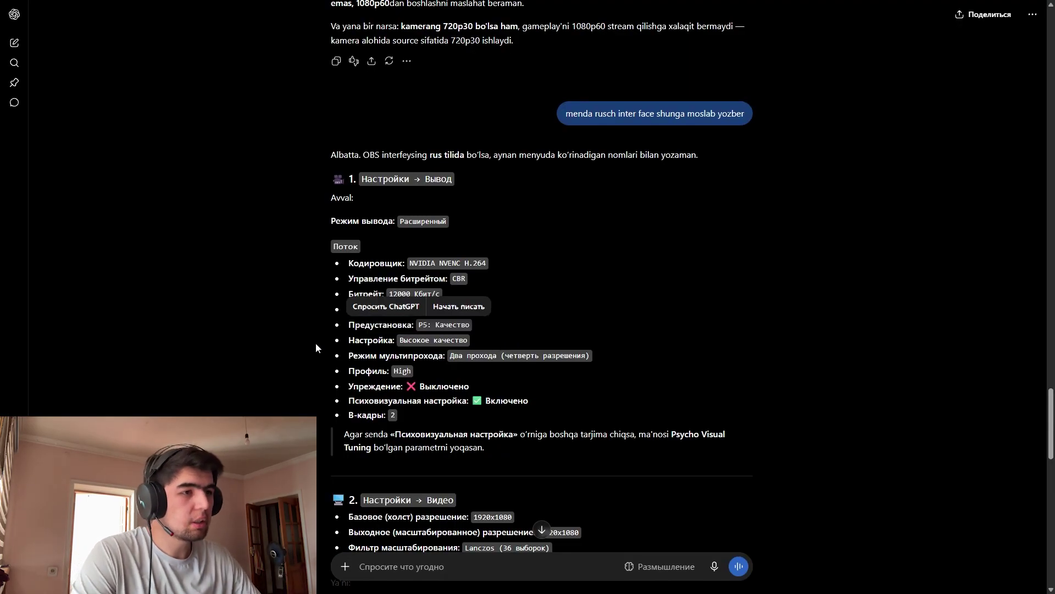
{"action": "key", "text": "alt+Tab"}
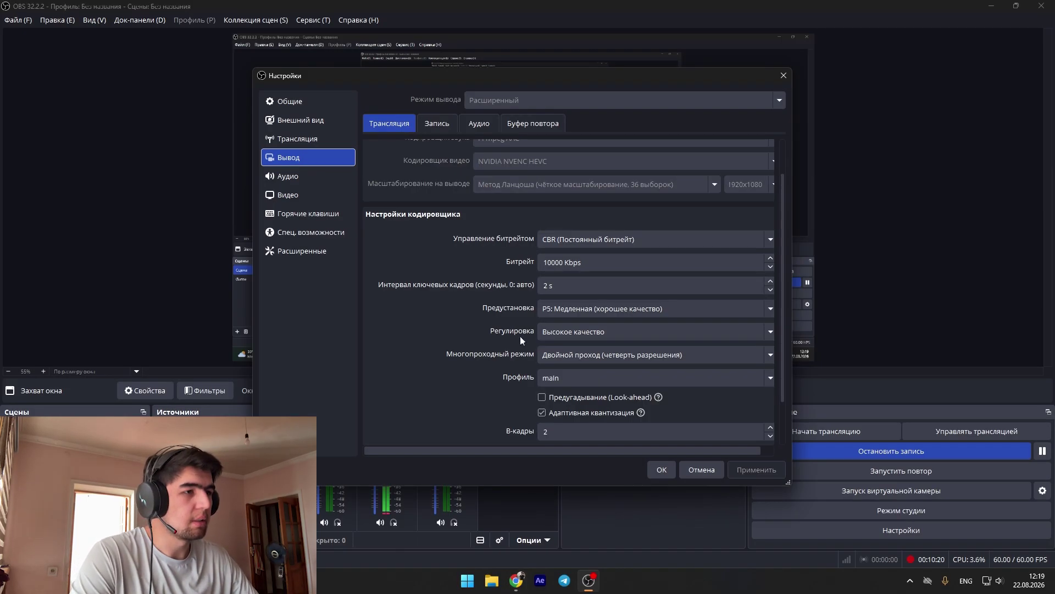
{"action": "key", "text": "alt+Tab"}
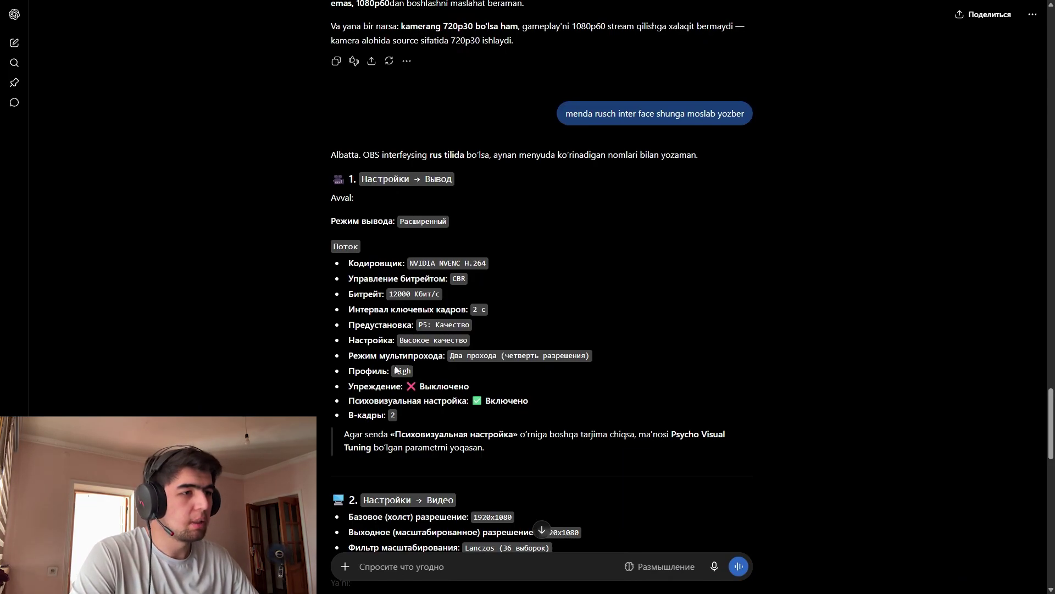
{"action": "key", "text": "alt+Tab"}
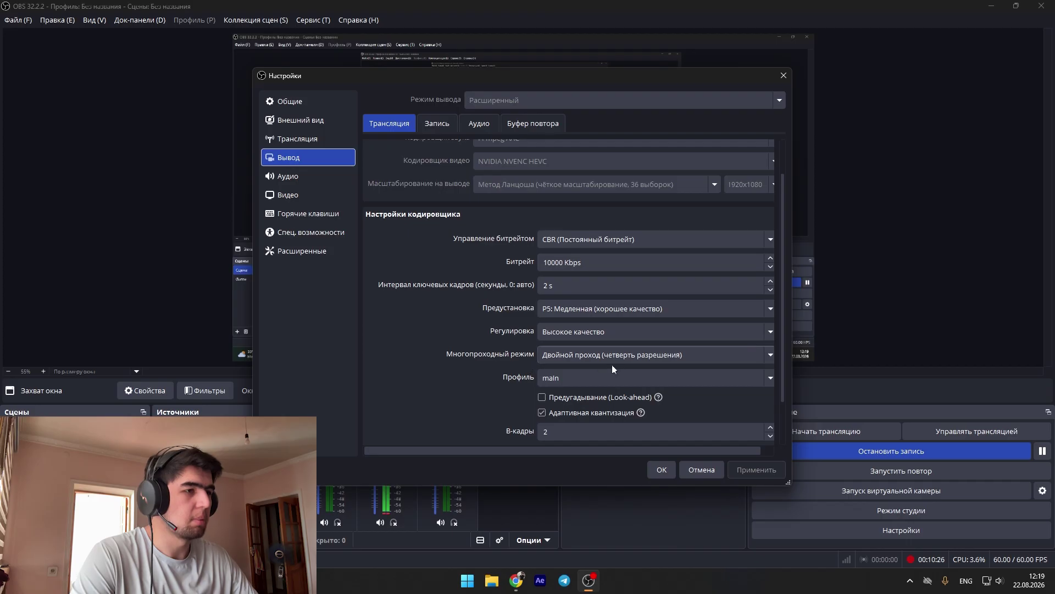
{"action": "scroll", "coordinate": [432, 355], "scroll_direction": "down", "scroll_amount": 2}
{"action": "key", "text": "alt+Tab"}
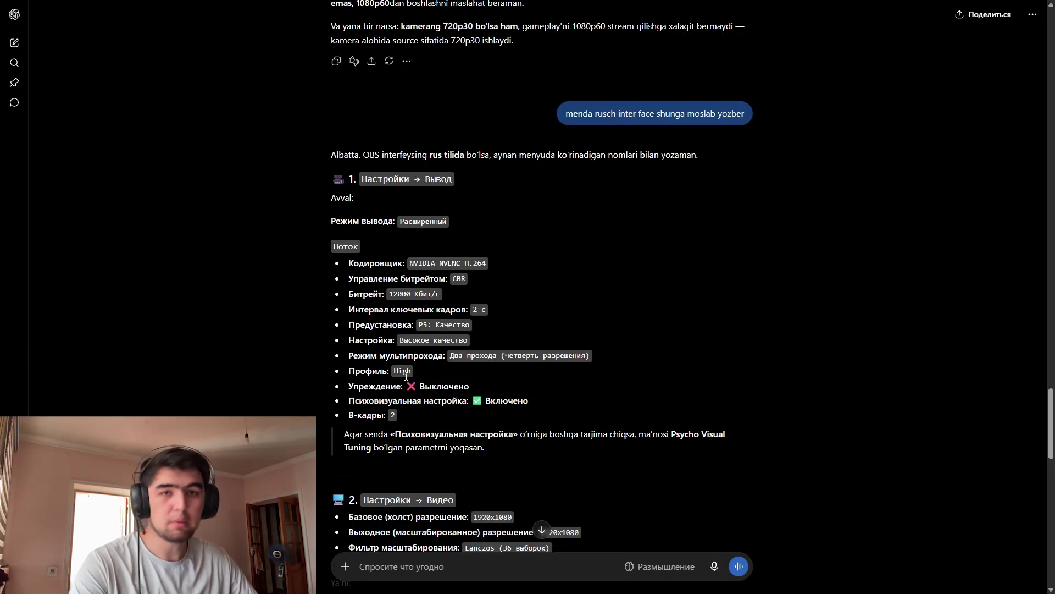
{"action": "key", "text": "alt+Tab"}
{"action": "key", "text": "alt+Tab"}
{"action": "scroll", "coordinate": [465, 288], "scroll_direction": "down", "scroll_amount": 3}
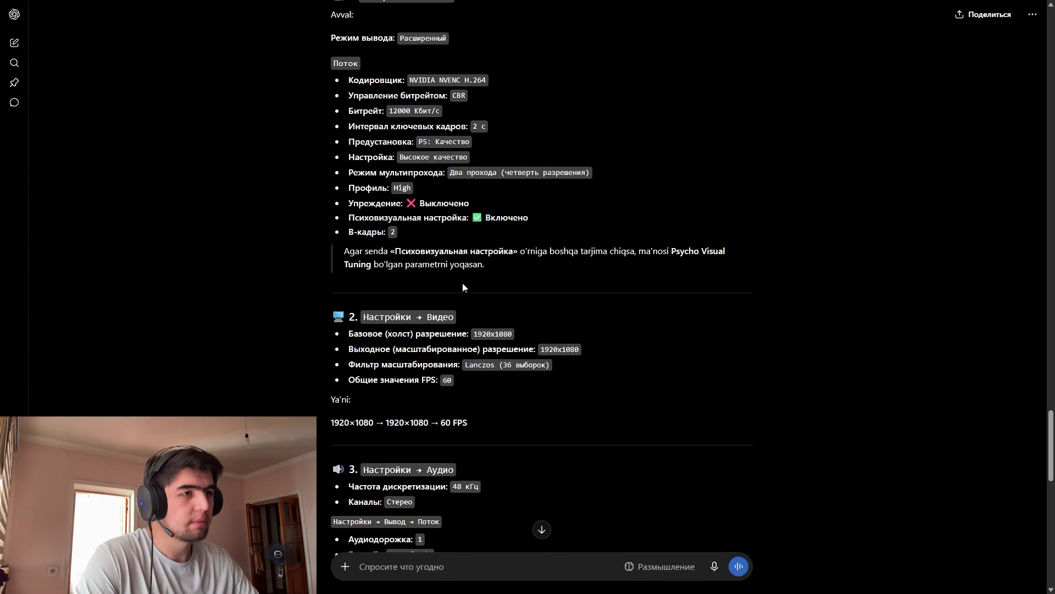
{"action": "key", "text": "alt+Tab"}
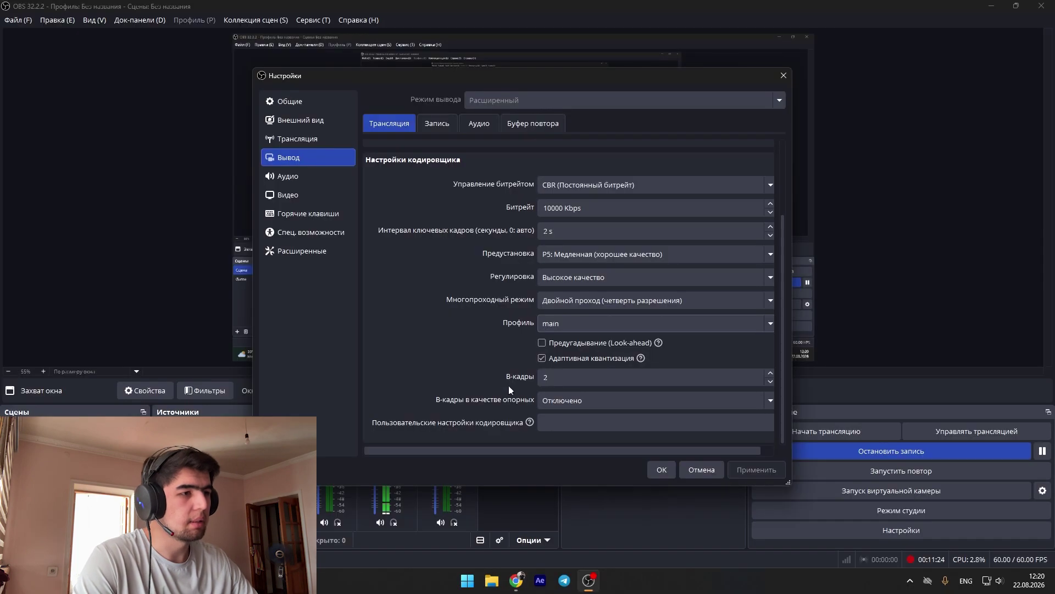
Check OBS's video resolution, scaling filter and frame rate settings against ChatGPT's recommended video values.
{"action": "key", "text": "alt+Tab"}
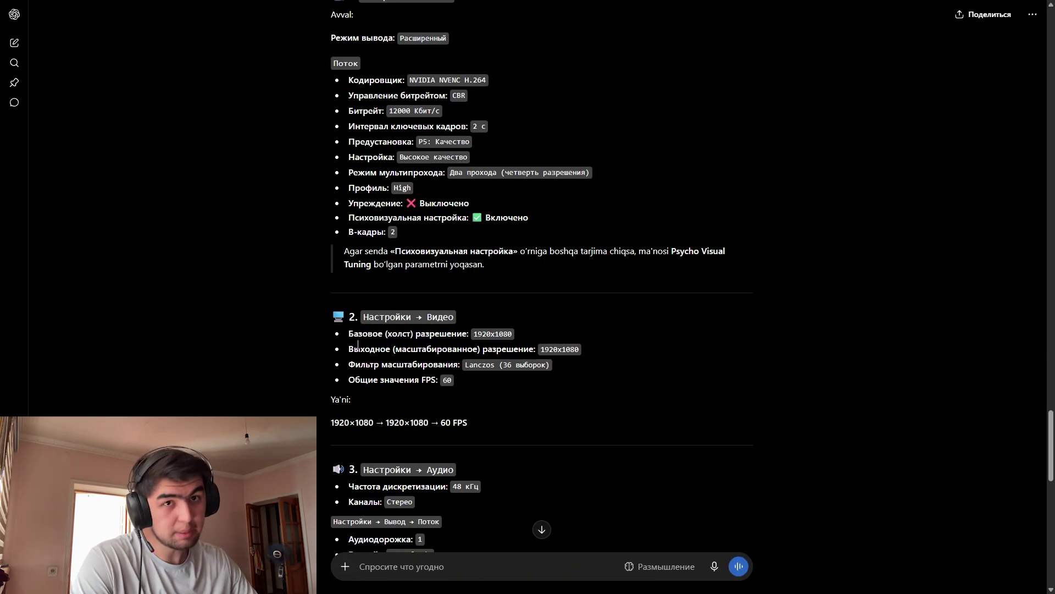
{"action": "key", "text": "alt+Tab"}
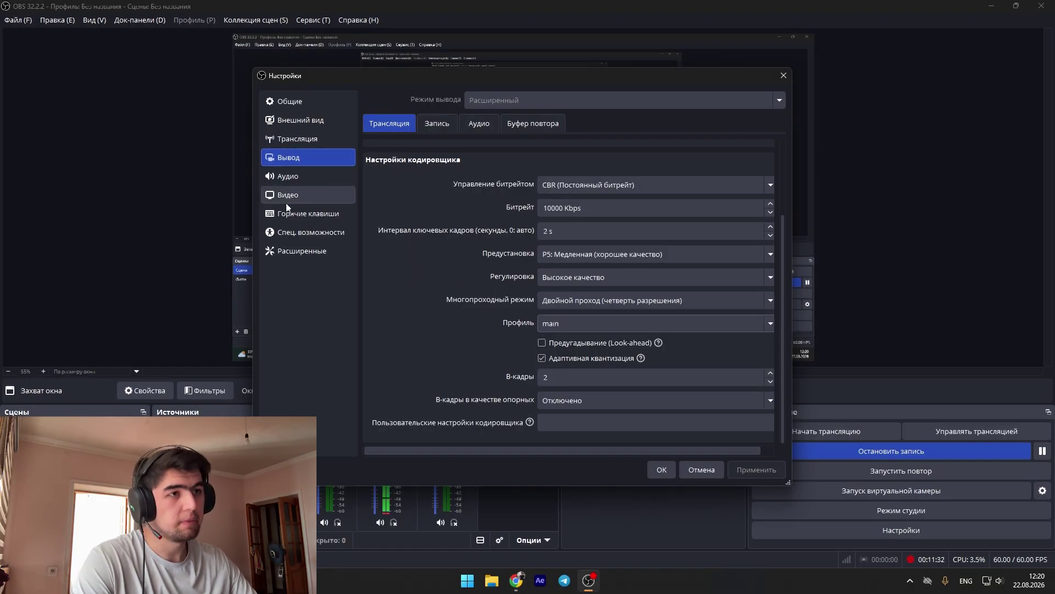
{"action": "left_click", "coordinate": [288, 196]}
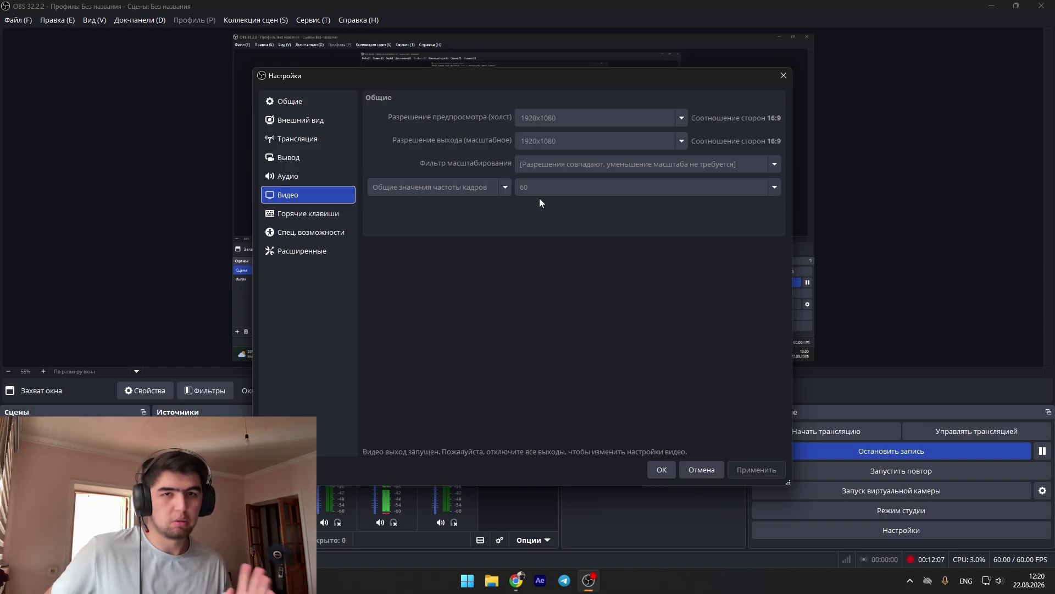
Read ChatGPT's audio, advanced, CS2 and Fortnite recommendations to the end, and return to OBS to view its stream service settings.
{"action": "key", "text": "alt+Tab"}
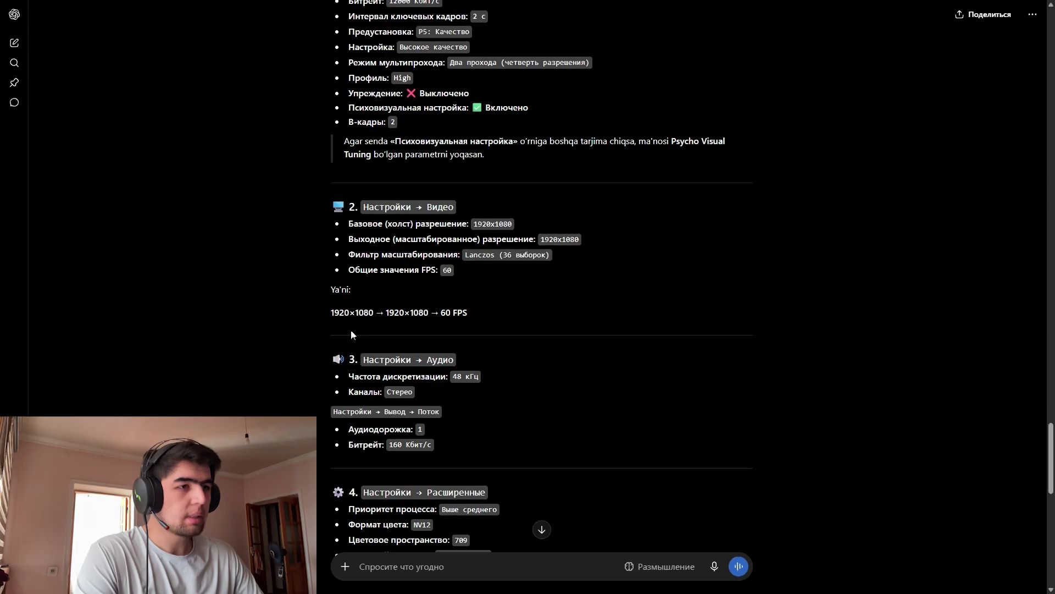
{"action": "scroll", "coordinate": [474, 326], "scroll_direction": "down", "scroll_amount": 2}
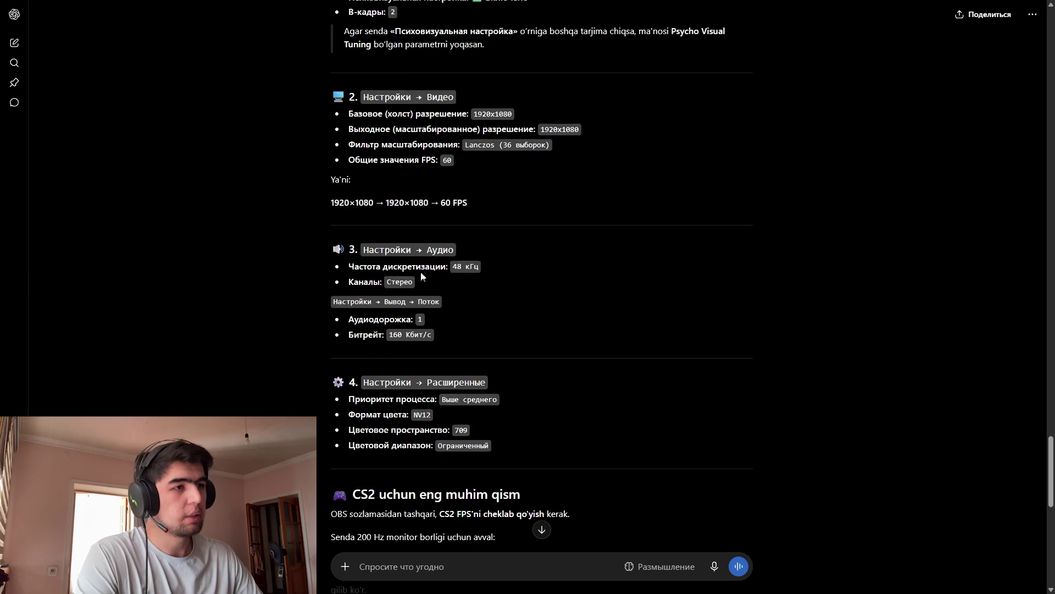
{"action": "scroll", "coordinate": [327, 282], "scroll_direction": "down", "scroll_amount": 10}
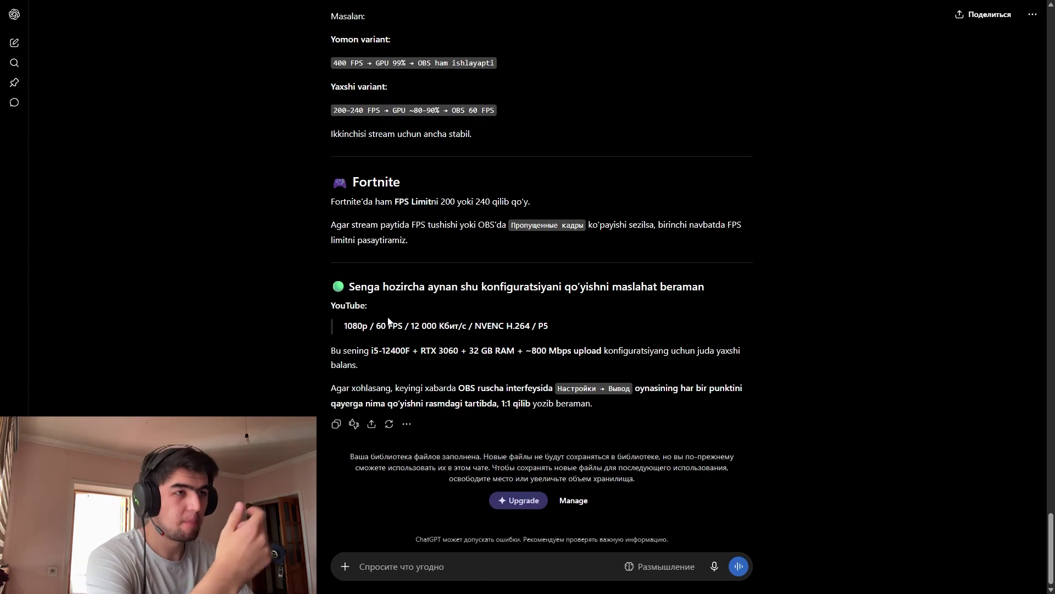
{"action": "key", "text": "alt+Tab"}
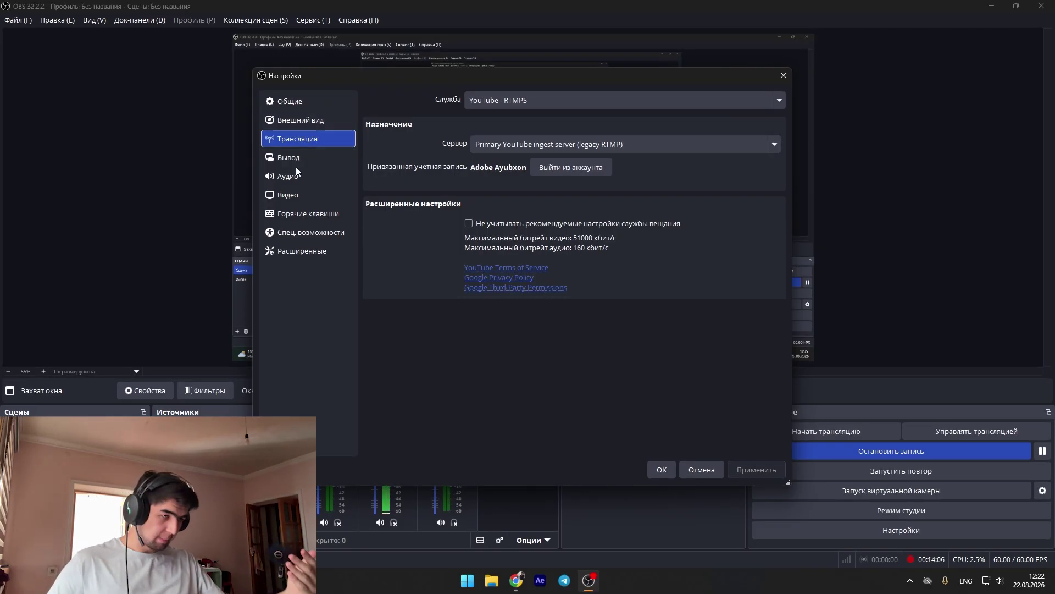
Switch to Chrome, open YouTube in a new tab and start creating a live stream.
{"action": "key", "text": "alt+Tab"}
{"action": "key", "text": "ctrl+t"}
{"action": "left_click", "coordinate": [329, 280]}
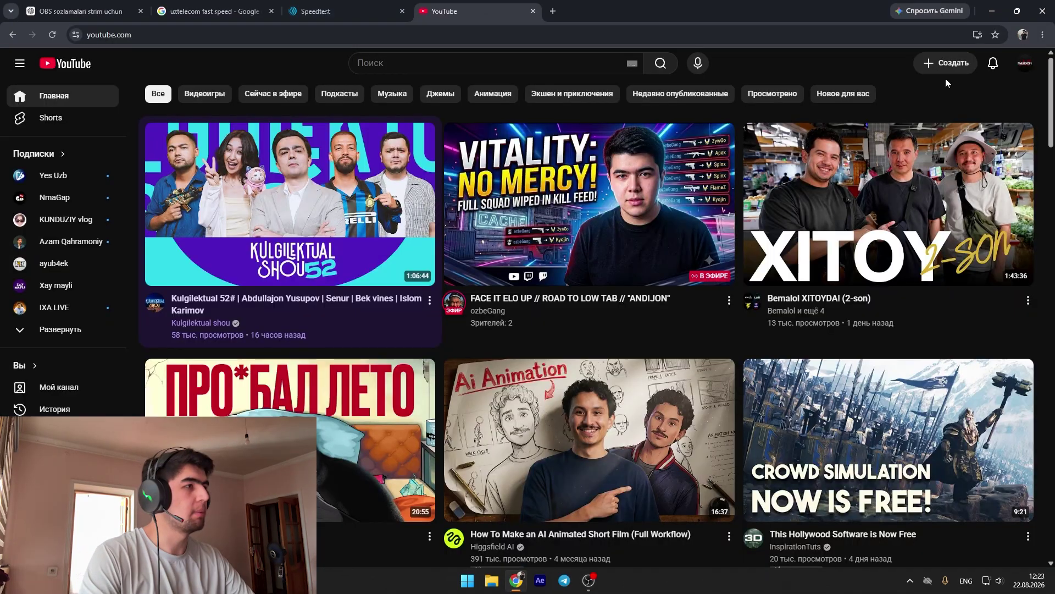
{"action": "left_click", "coordinate": [948, 63]}
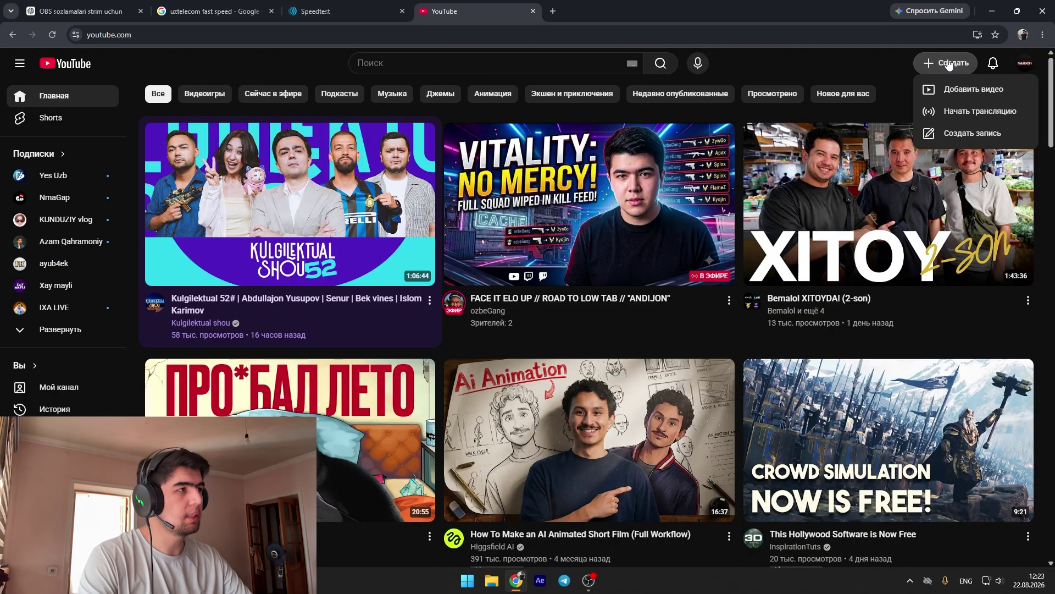
{"action": "left_click", "coordinate": [967, 112]}
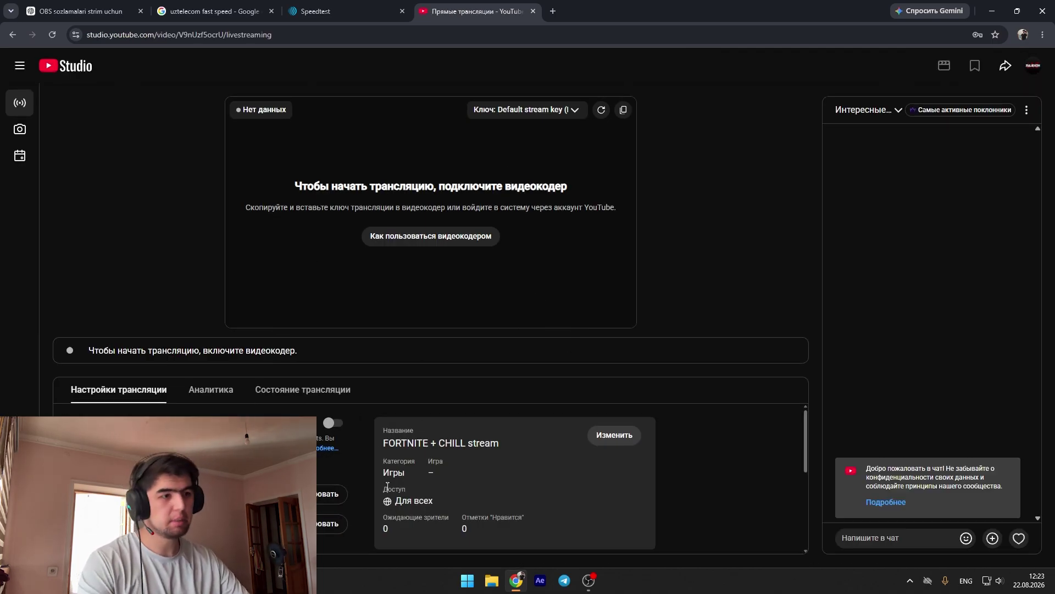
Open the FORTNITE + CHILL stream's details for editing and set its game title to Fortnite.
{"action": "left_click", "coordinate": [608, 437]}
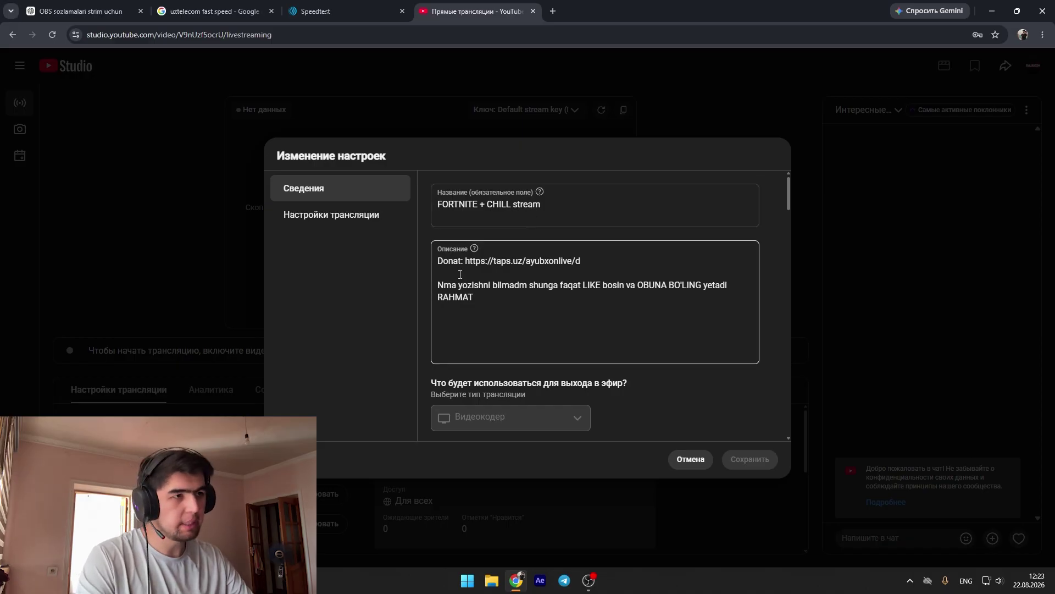
{"action": "scroll", "coordinate": [460, 274], "scroll_direction": "down", "scroll_amount": 5}
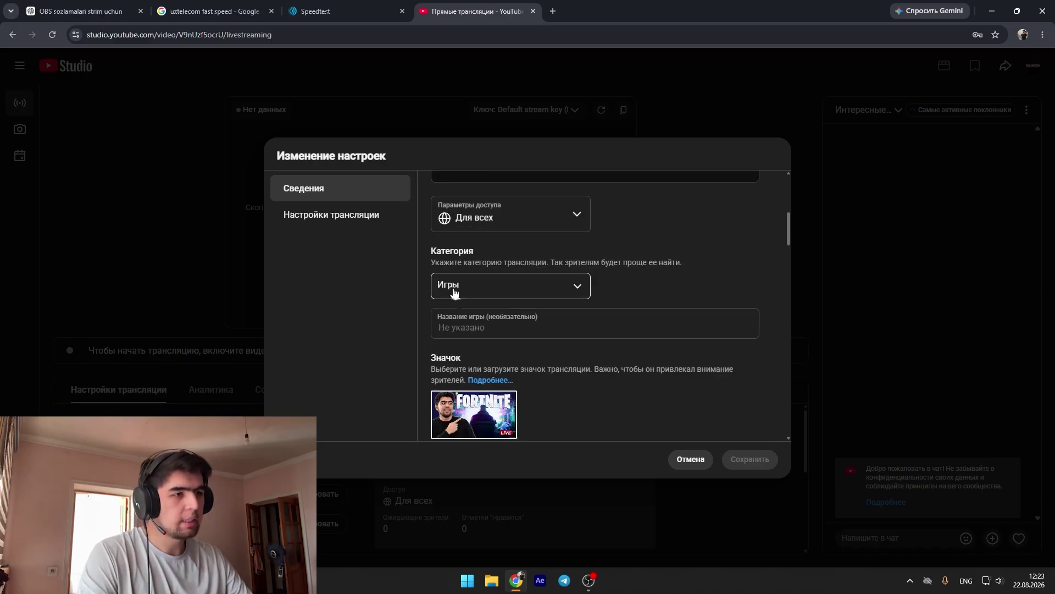
{"action": "left_click", "coordinate": [465, 325]}
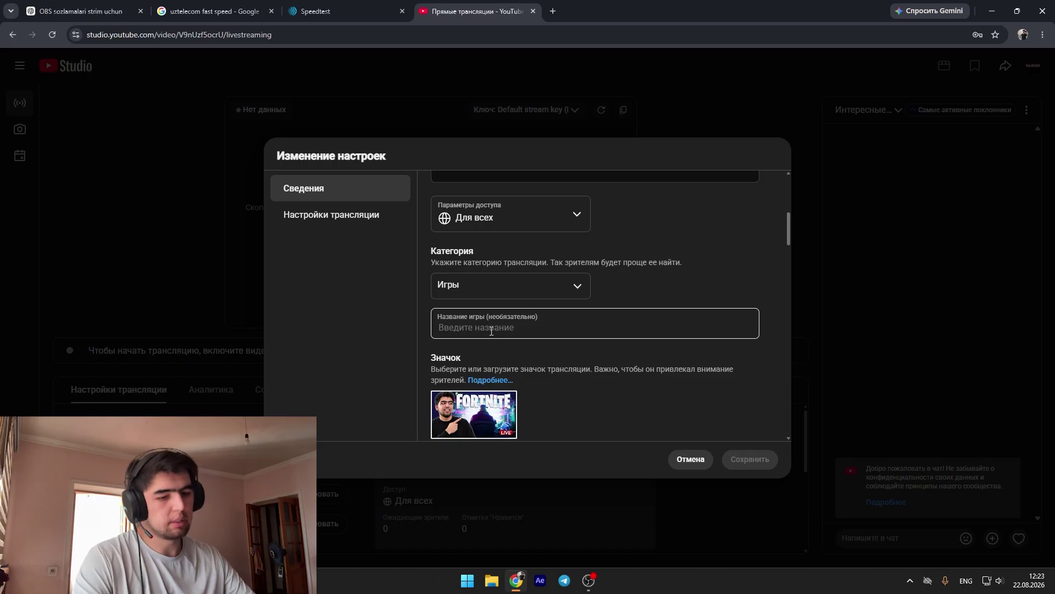
{"action": "type", "text": "Fortnite"}
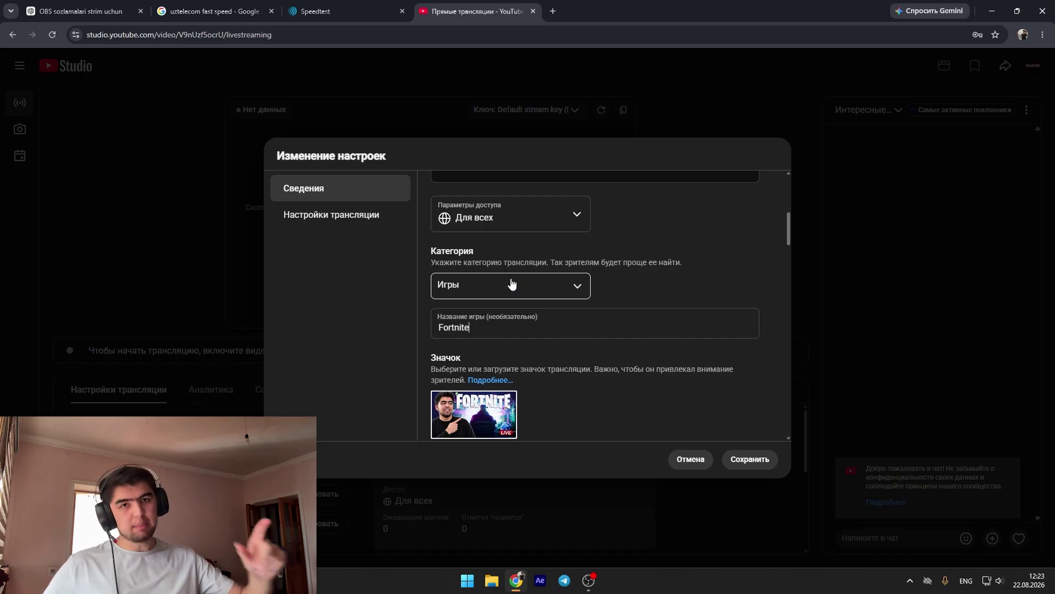
Add the live stream to the Stream playlist.
{"action": "scroll", "coordinate": [511, 283], "scroll_direction": "down", "scroll_amount": 3}
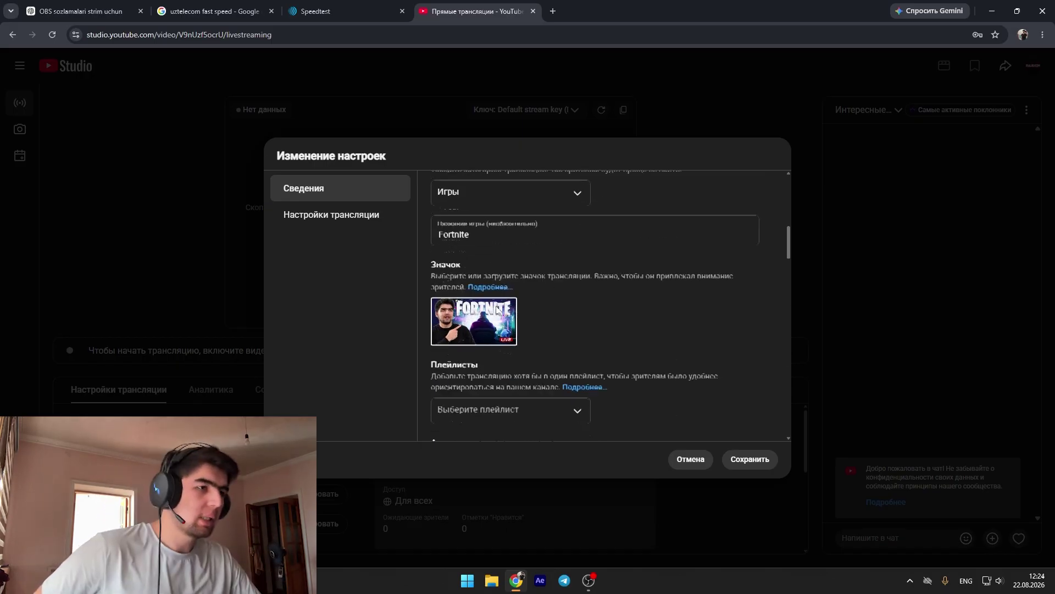
{"action": "left_click", "coordinate": [500, 356]}
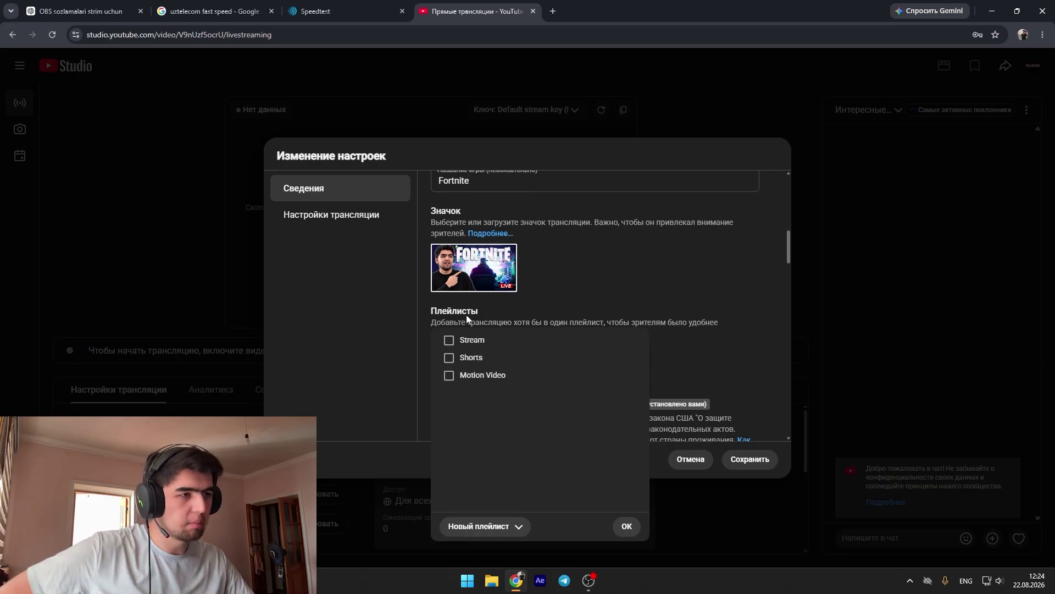
{"action": "left_click", "coordinate": [465, 340]}
{"action": "left_click", "coordinate": [623, 525]}
Review the stream's audience, tags, licence and comment settings, and save the edited stream details.
{"action": "scroll", "coordinate": [534, 297], "scroll_direction": "down", "scroll_amount": 5}
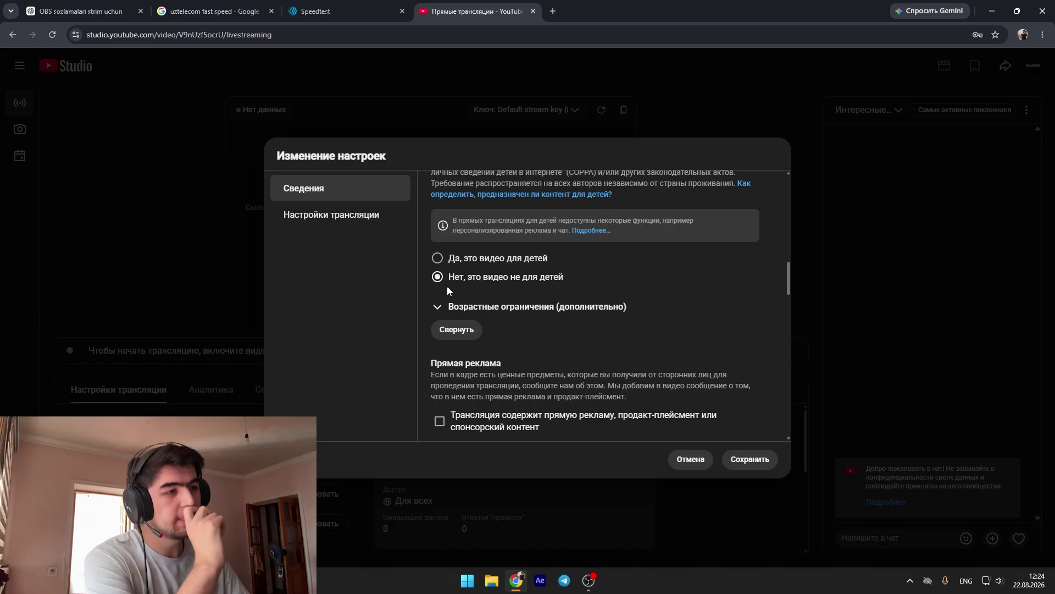
{"action": "scroll", "coordinate": [532, 307], "scroll_direction": "down", "scroll_amount": 5}
{"action": "scroll", "coordinate": [532, 307], "scroll_direction": "down", "scroll_amount": 3}
{"action": "scroll", "coordinate": [544, 308], "scroll_direction": "up", "scroll_amount": 3}
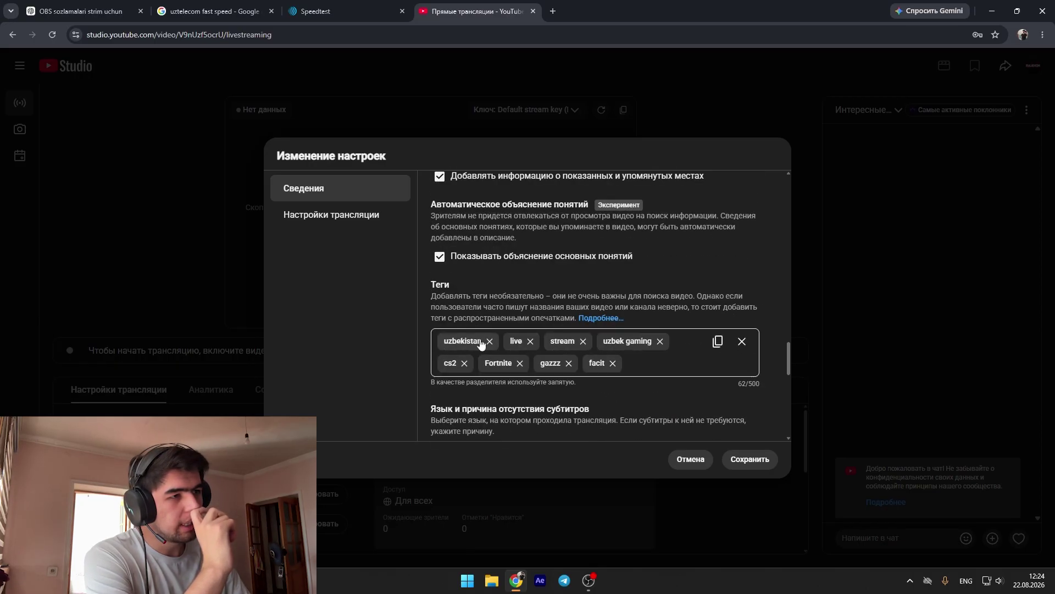
{"action": "scroll", "coordinate": [495, 330], "scroll_direction": "down", "scroll_amount": 5}
{"action": "scroll", "coordinate": [575, 389], "scroll_direction": "down", "scroll_amount": 4}
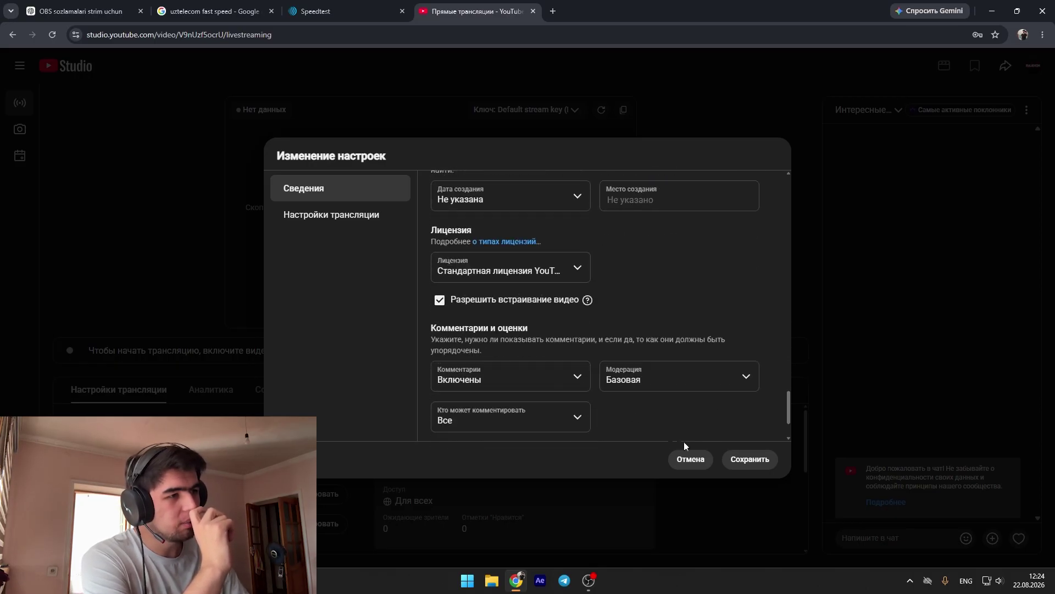
{"action": "left_click", "coordinate": [750, 459]}
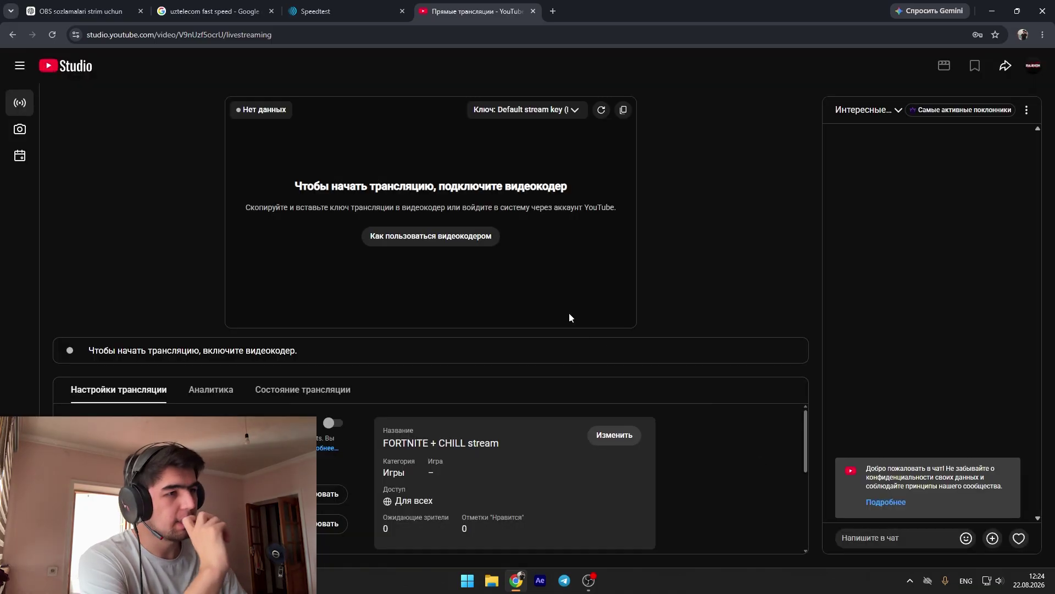
View YouTube's encoder setup instructions, and choose YouTube - RTMPS as the streaming service in OBS.
{"action": "left_click", "coordinate": [455, 242]}
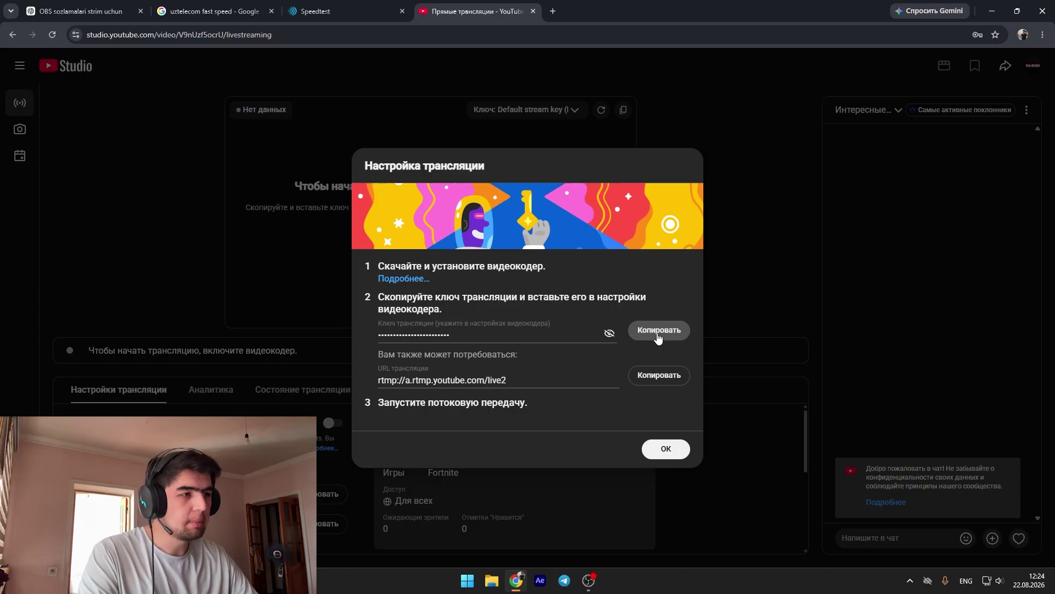
{"action": "key", "text": "alt+Tab"}
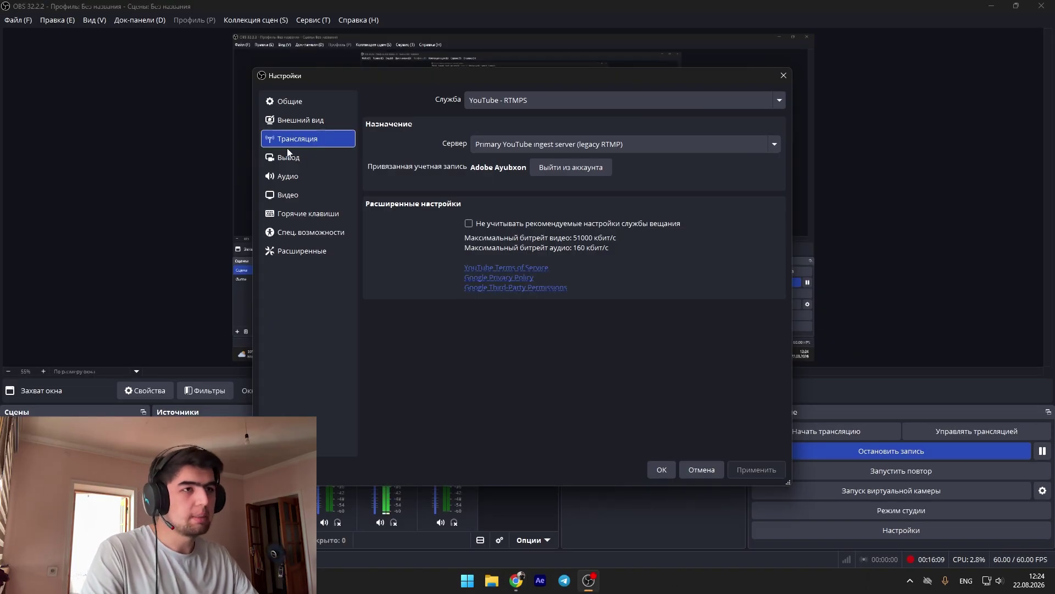
{"action": "left_click", "coordinate": [540, 102]}
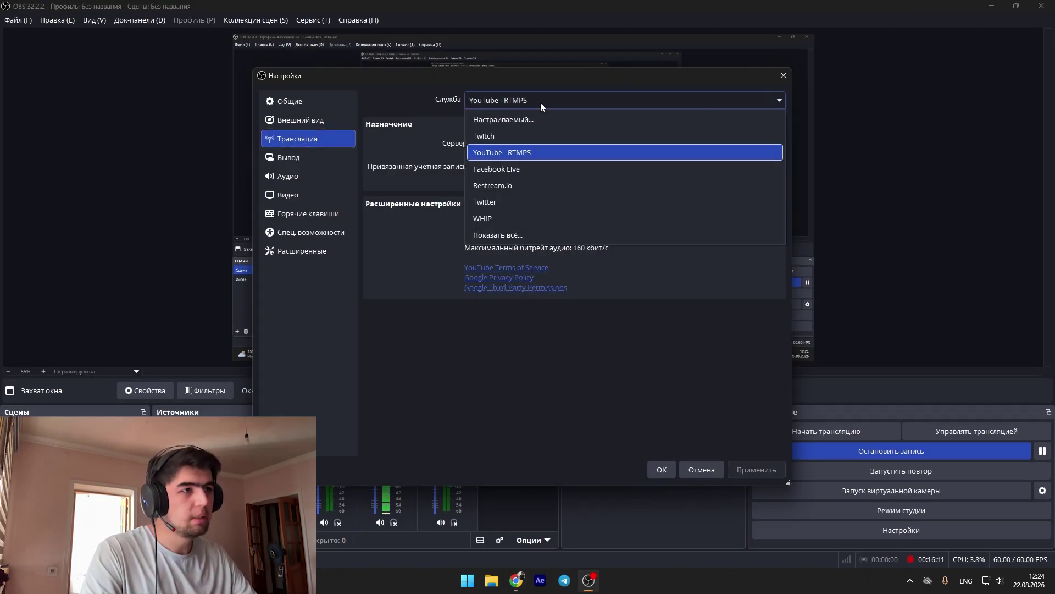
{"action": "left_click", "coordinate": [521, 159]}
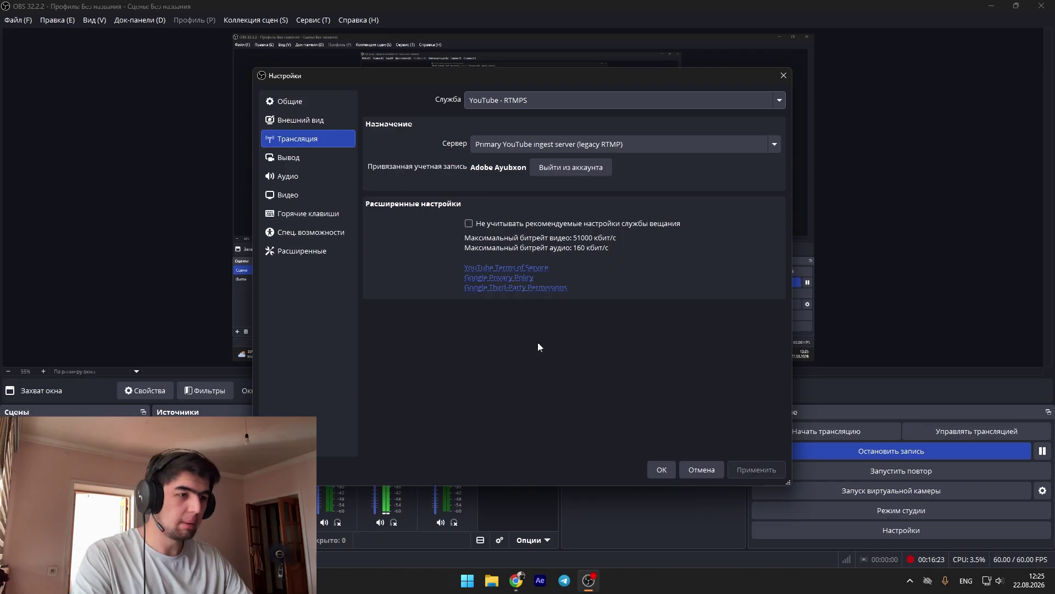
Copy the stream key from YouTube's encoder setup dialog, and return to OBS to accept the settings.
{"action": "key", "text": "alt+Tab"}
{"action": "left_click", "coordinate": [650, 331]}
{"action": "key", "text": "alt+Tab"}
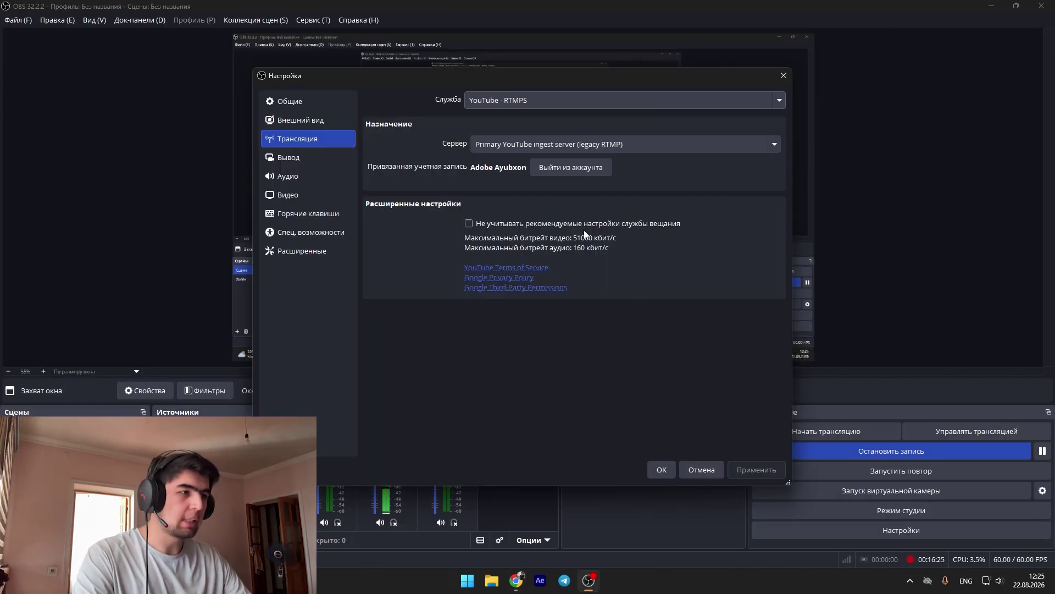
{"action": "left_click", "coordinate": [660, 472]}
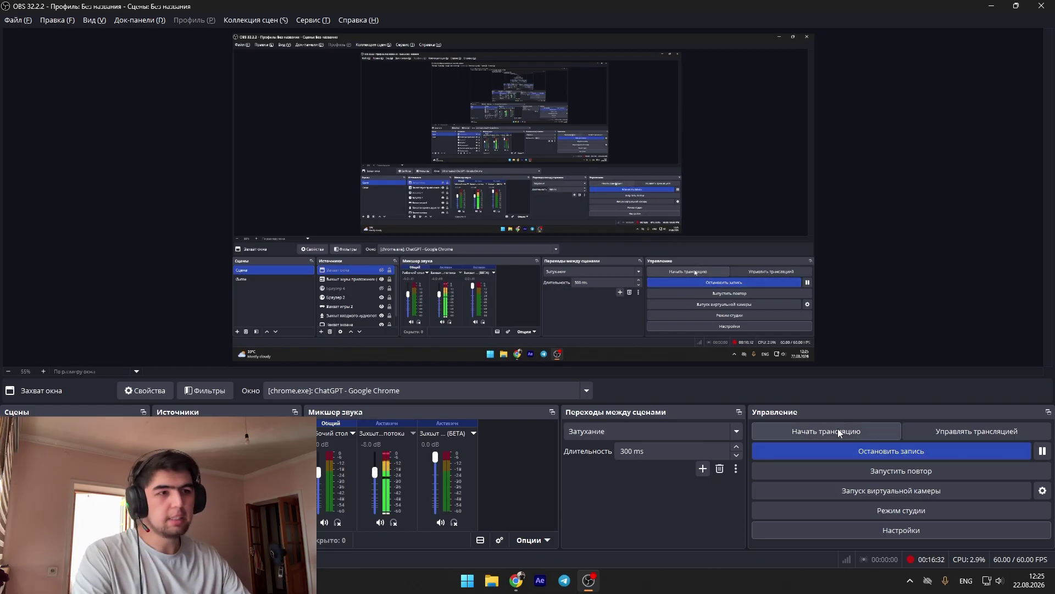
{"action": "key", "text": "alt+Tab"}
{"action": "key", "text": "alt+Tab"}
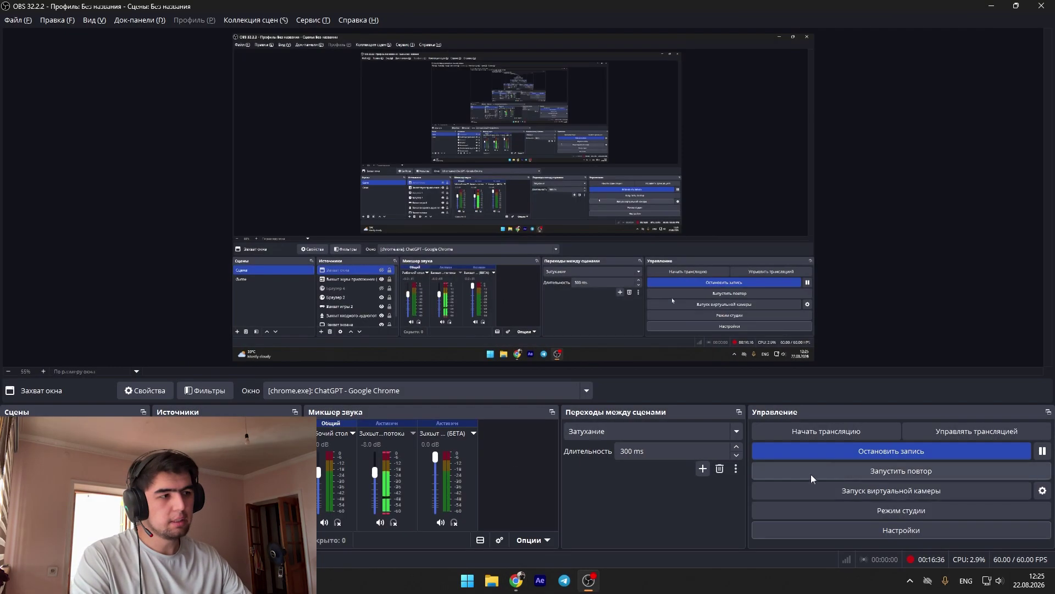
{"action": "key", "text": "alt+Tab"}
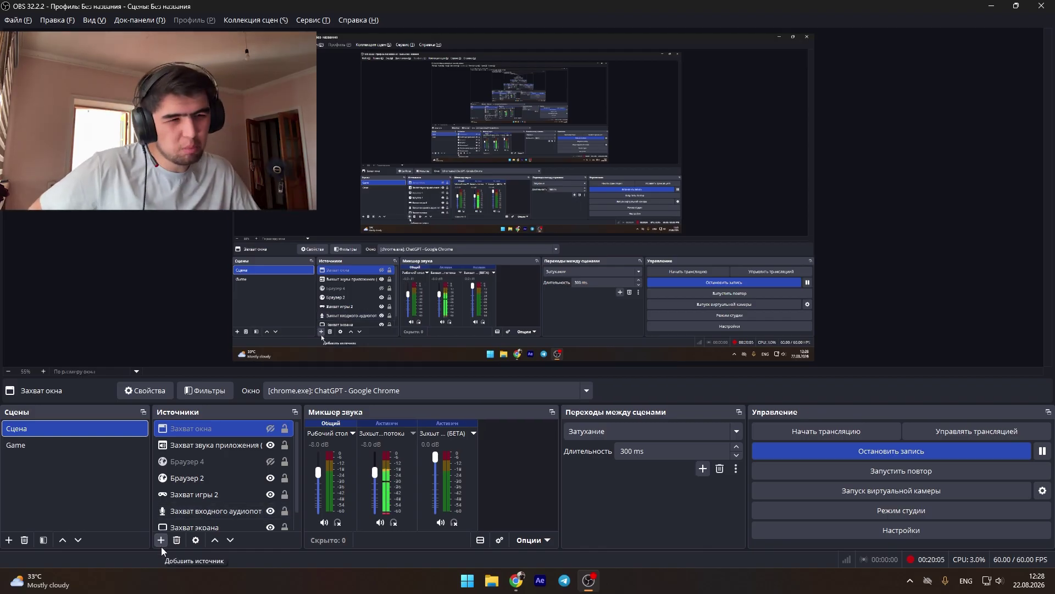
Look through the source types and existing sources that can be added to the scene.
{"action": "left_click", "coordinate": [161, 542]}
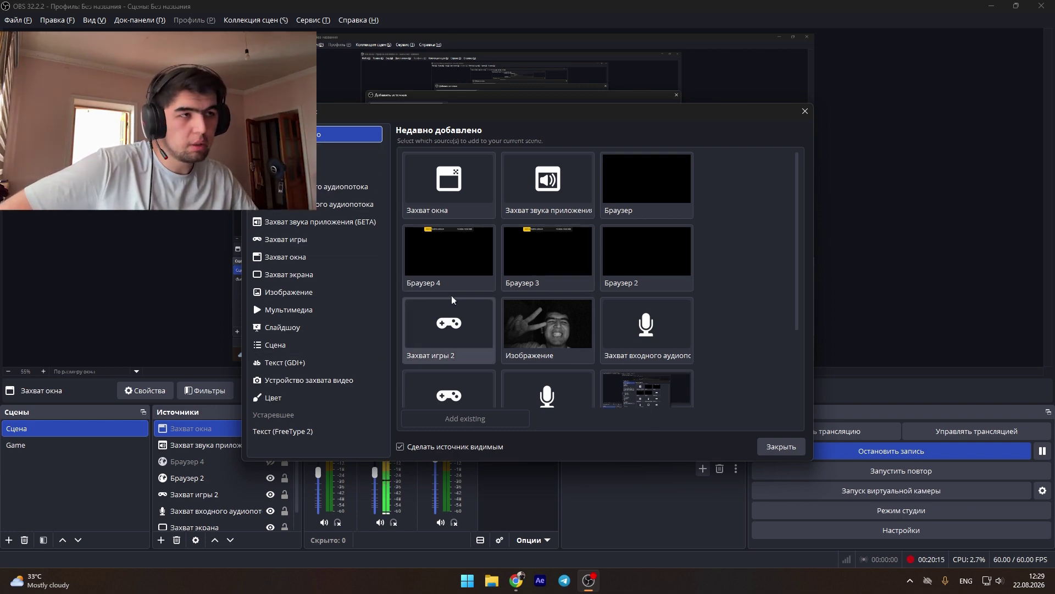
{"action": "left_click", "coordinate": [805, 110]}
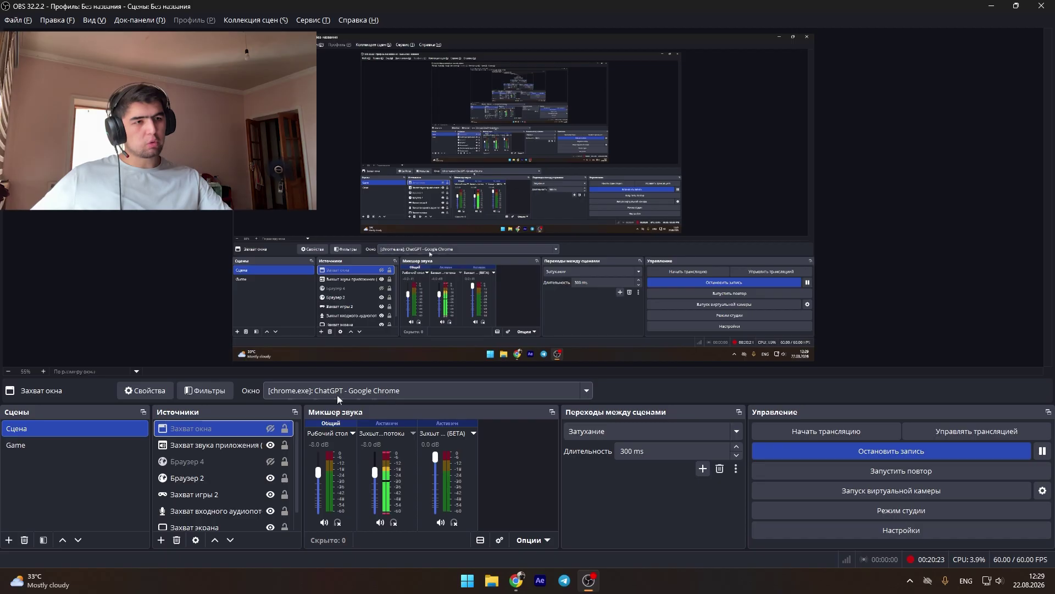
Add a Color Correction effect filter (Коррекция цвета) with its default name to the window capture source.
{"action": "left_click", "coordinate": [212, 392]}
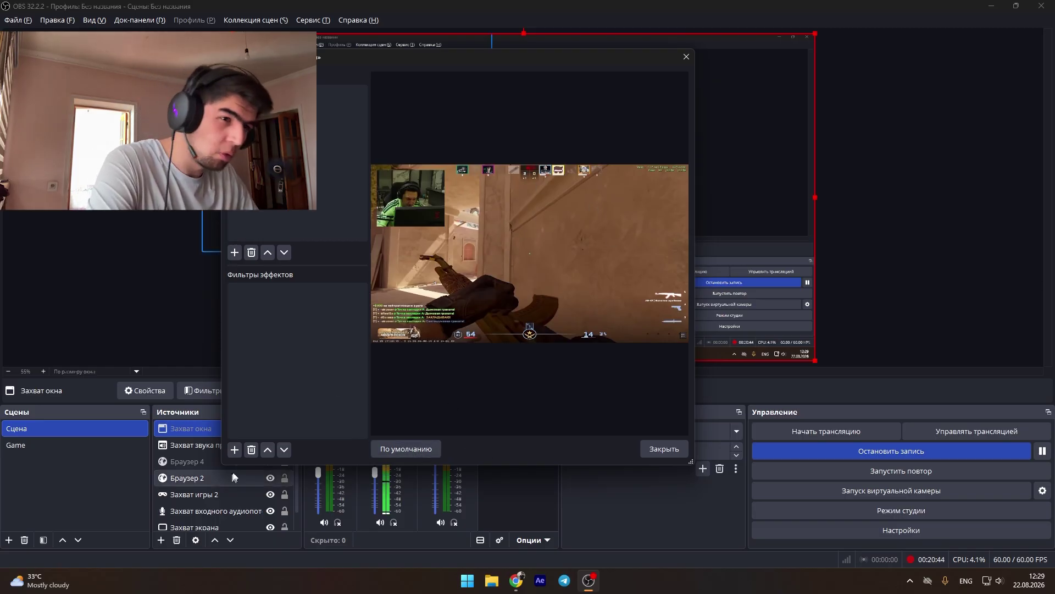
{"action": "left_click", "coordinate": [235, 450]}
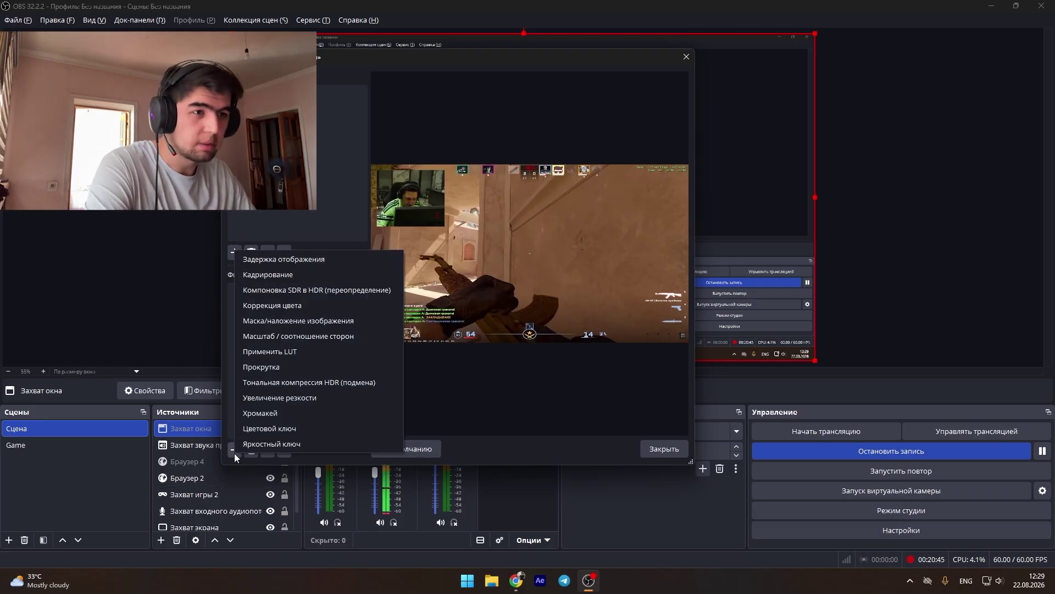
{"action": "left_click", "coordinate": [283, 309]}
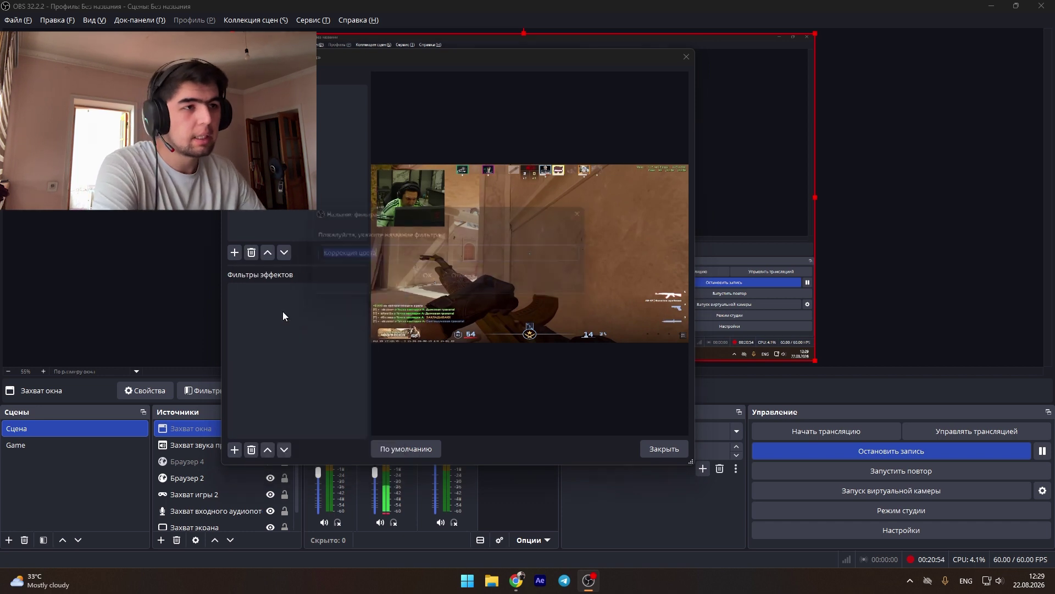
{"action": "left_click", "coordinate": [430, 282]}
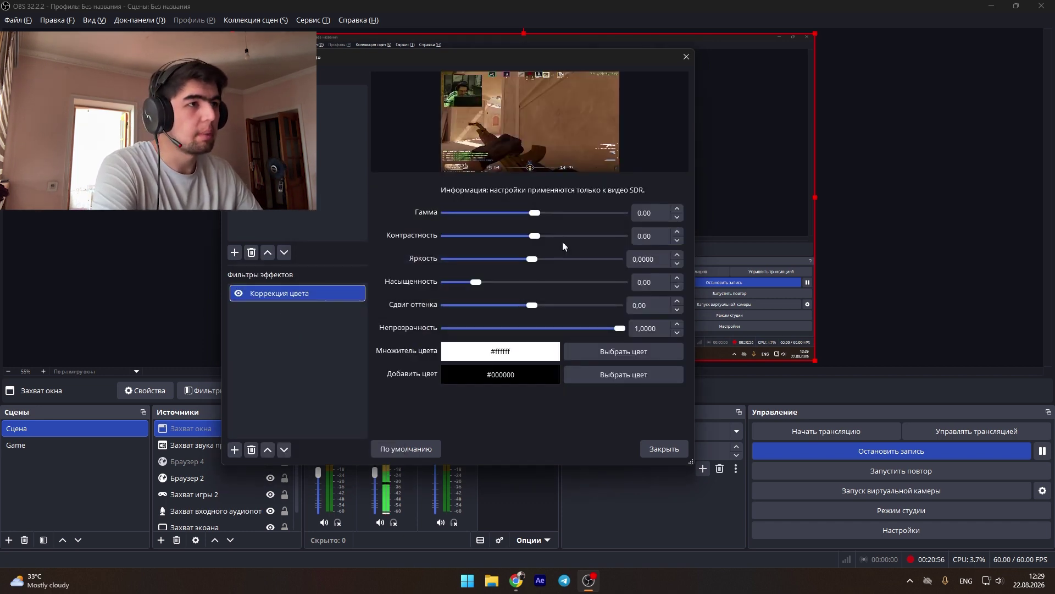
Set the color correction's gamma to -1.54, contrast 2.26, brightness -0.25, saturation 4.83, hue shift -124.62 and opacity 0.8924.
{"action": "left_click_drag", "start_coordinate": [538, 215], "coordinate": [618, 283]}
{"action": "left_click_drag", "start_coordinate": [552, 303], "coordinate": [473, 305]}
{"action": "mouse_move", "coordinate": [619, 328]}
{"action": "left_mouse_down"}
{"action": "mouse_move", "coordinate": [550, 328]}
{"action": "mouse_move", "coordinate": [600, 329]}
{"action": "left_mouse_up"}
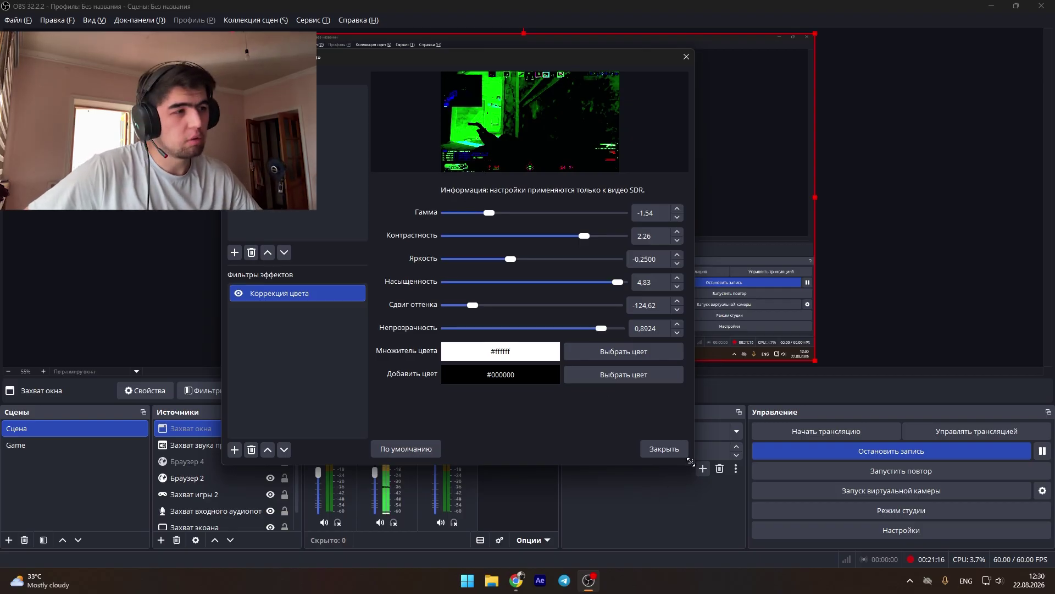
{"action": "left_click", "coordinate": [665, 448]}
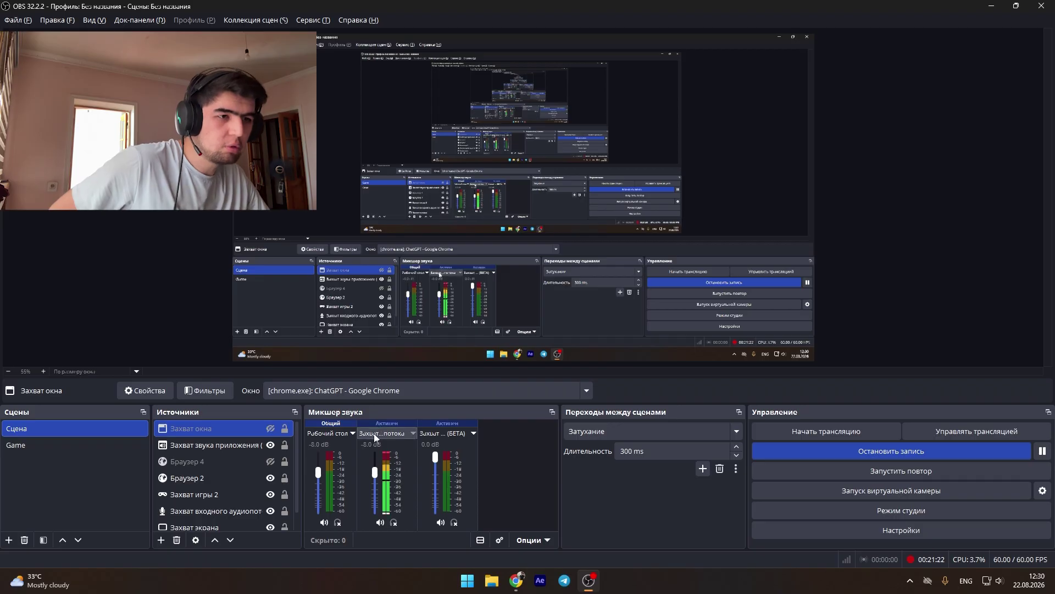
Examine the filters on the audio input capture source and the audio filter types available for it.
{"action": "scroll", "coordinate": [233, 457], "scroll_direction": "down", "scroll_amount": 1}
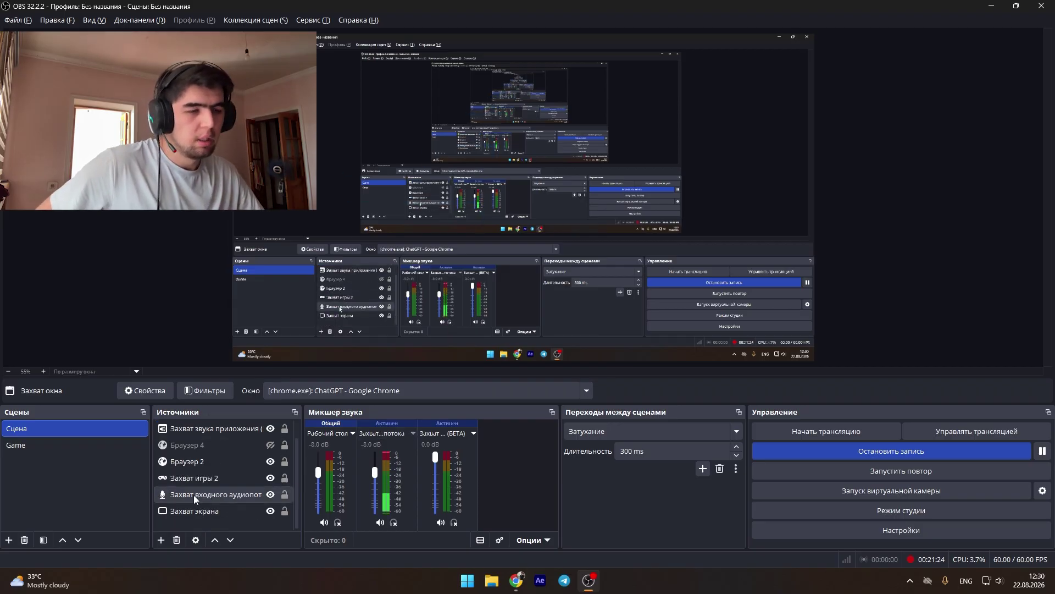
{"action": "left_click", "coordinate": [193, 494]}
{"action": "left_click", "coordinate": [209, 391]}
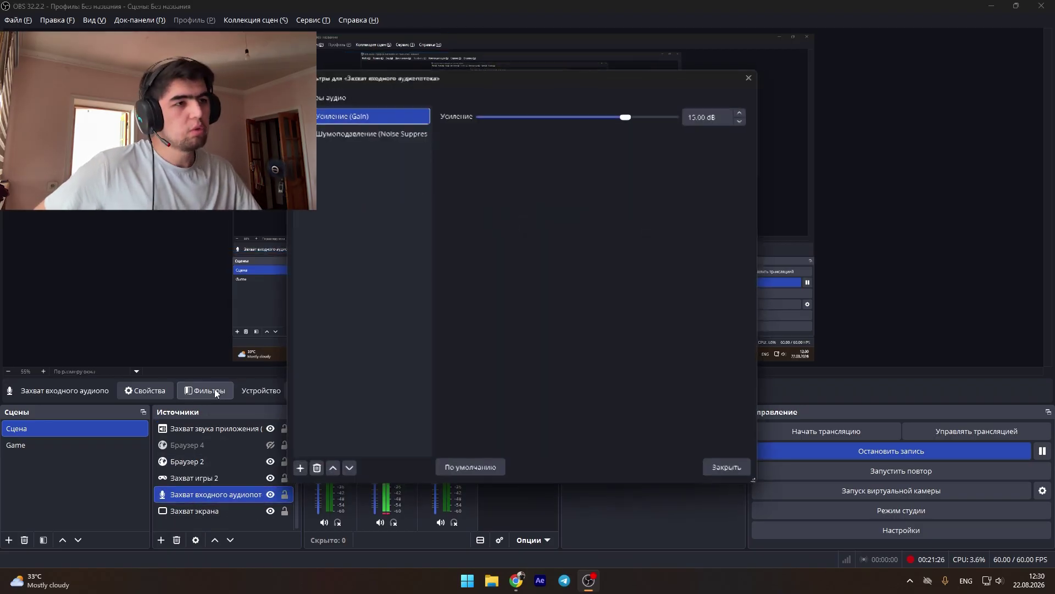
{"action": "left_click", "coordinate": [299, 470]}
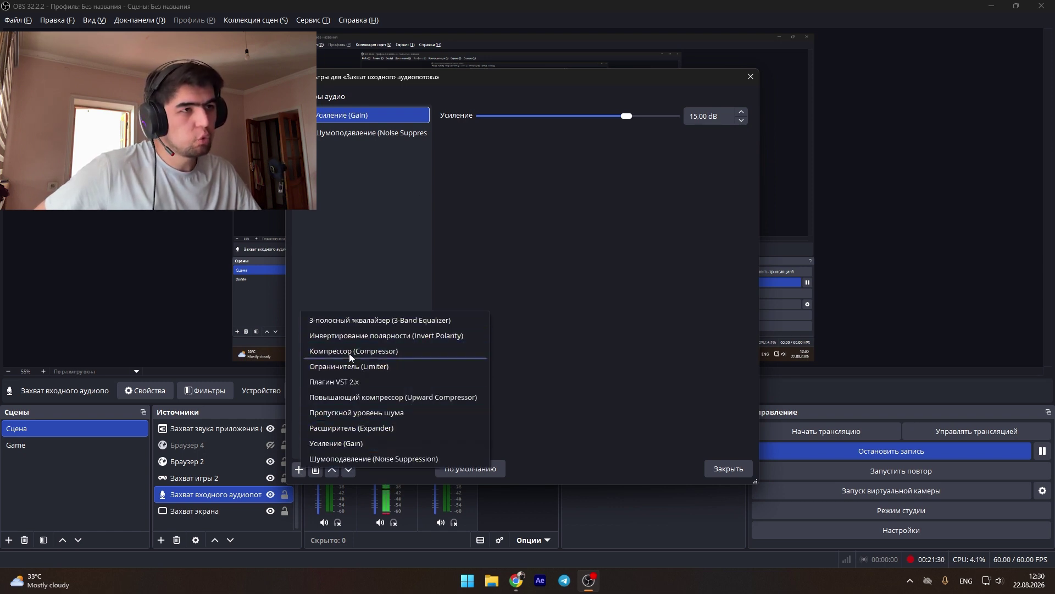
{"action": "left_click", "coordinate": [379, 275]}
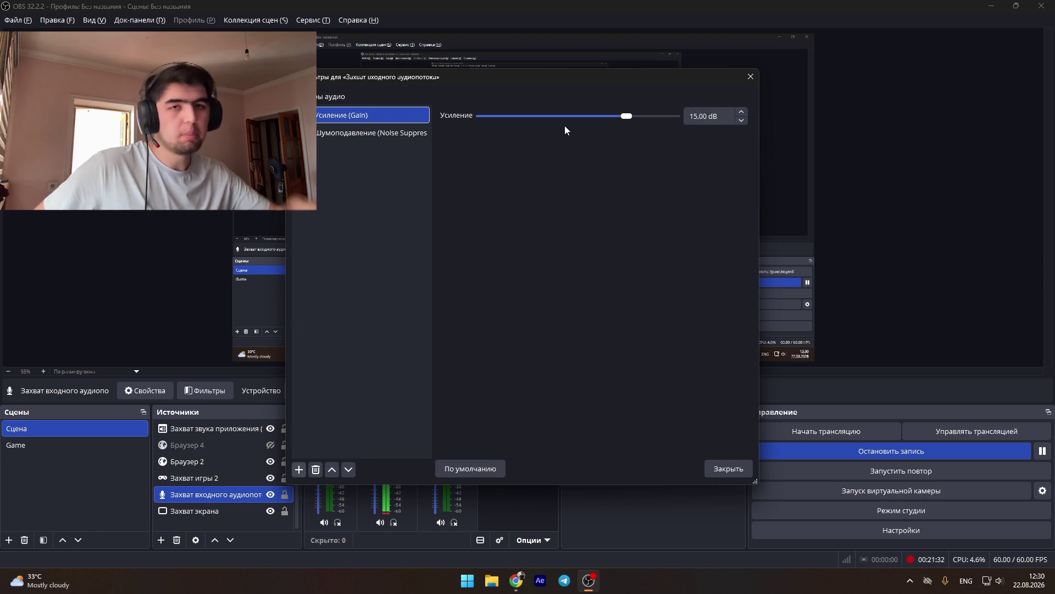
{"action": "left_click", "coordinate": [751, 77]}
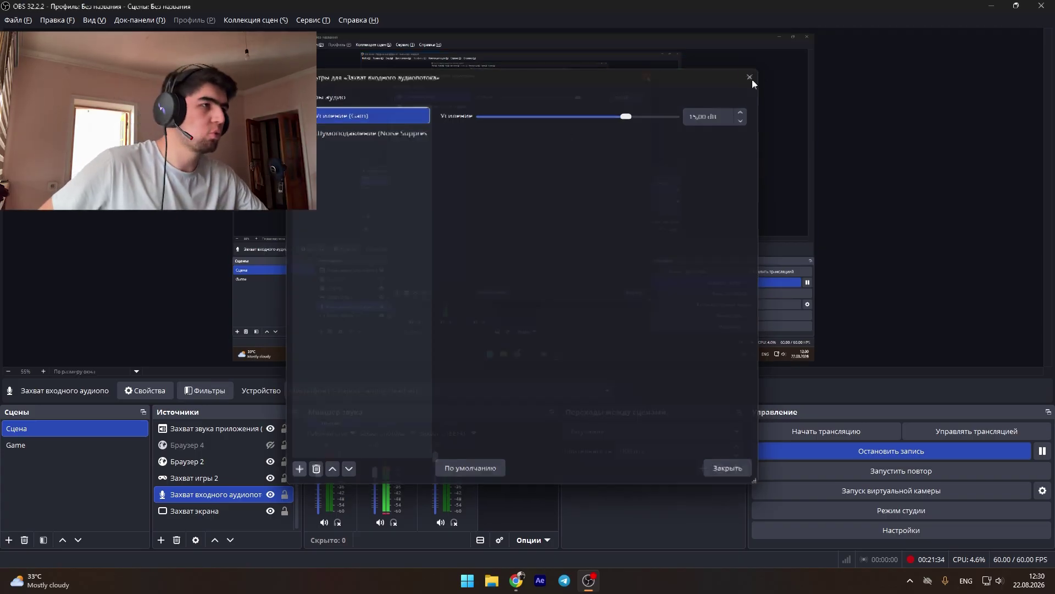